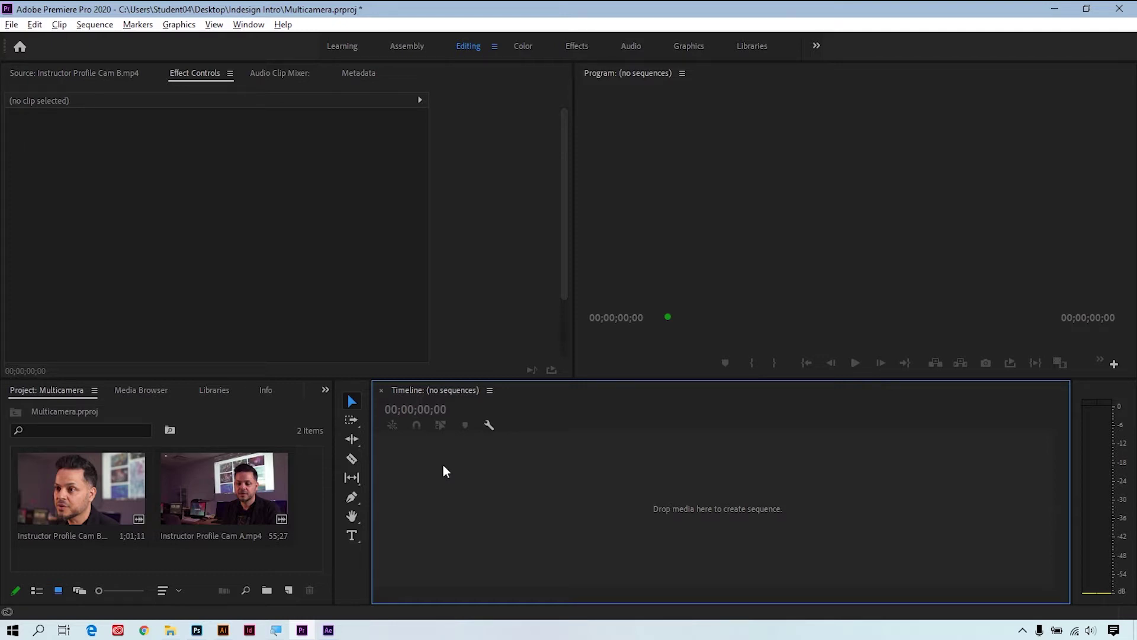
Step: Select the Cam A and Cam B clips, view their context options, then deselect both
left_click(258, 486)
left_click(117, 485, "ctrl")
right_click(116, 485)
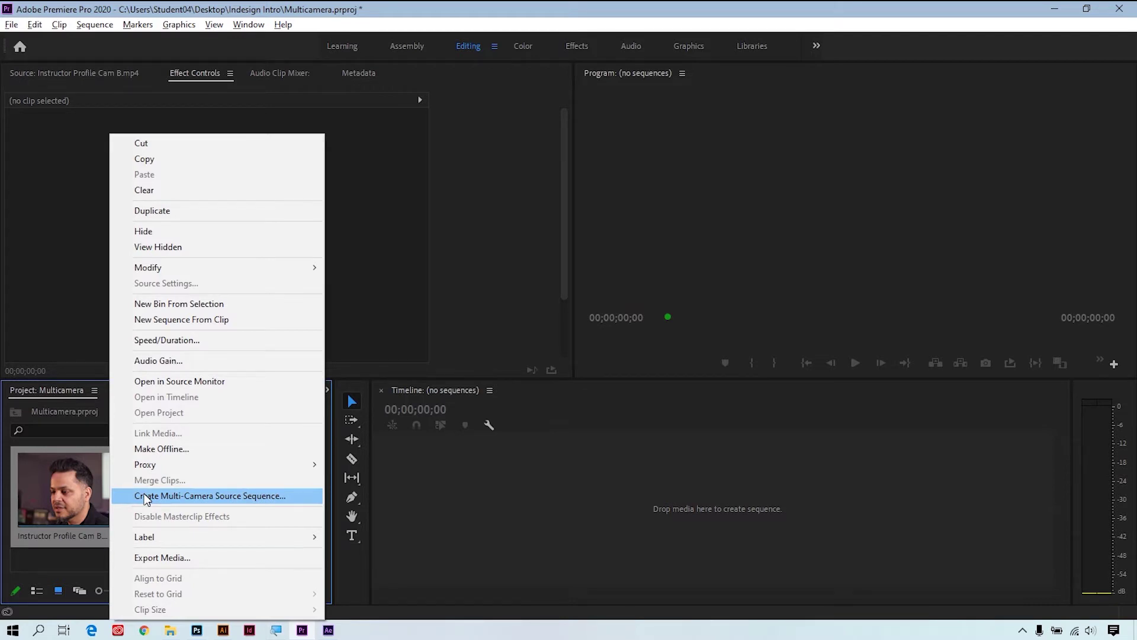
left_click(60, 565)
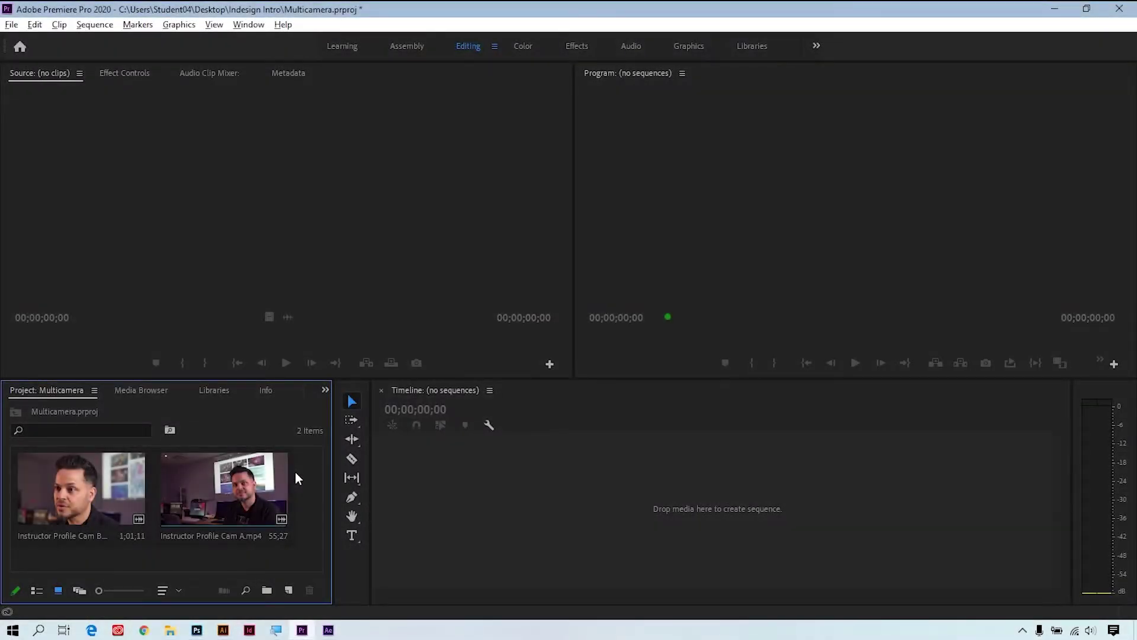
Step: Preview Instructor Profile Cam A.mp4 with its audio waveform, then load the Cam B clip
double_click(223, 481)
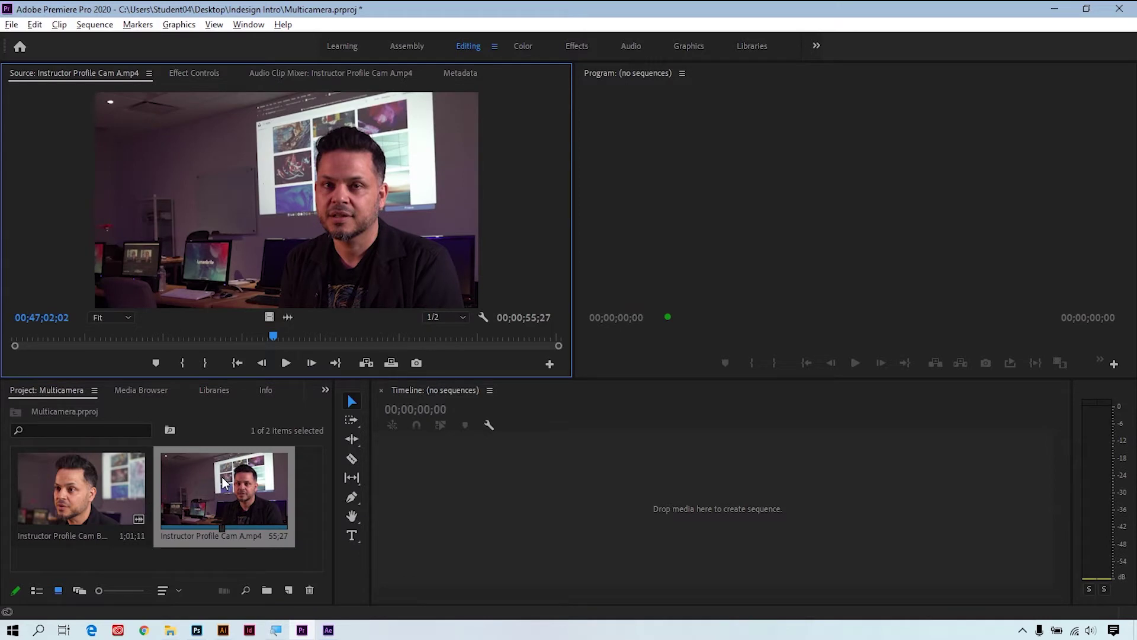
left_click(287, 314)
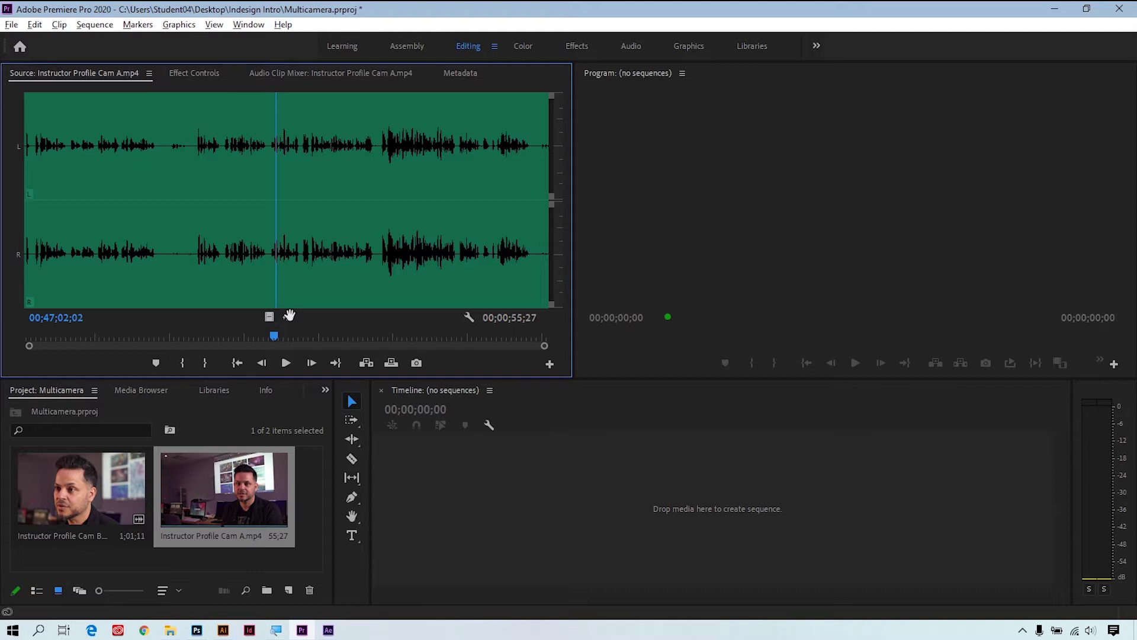
double_click(86, 485)
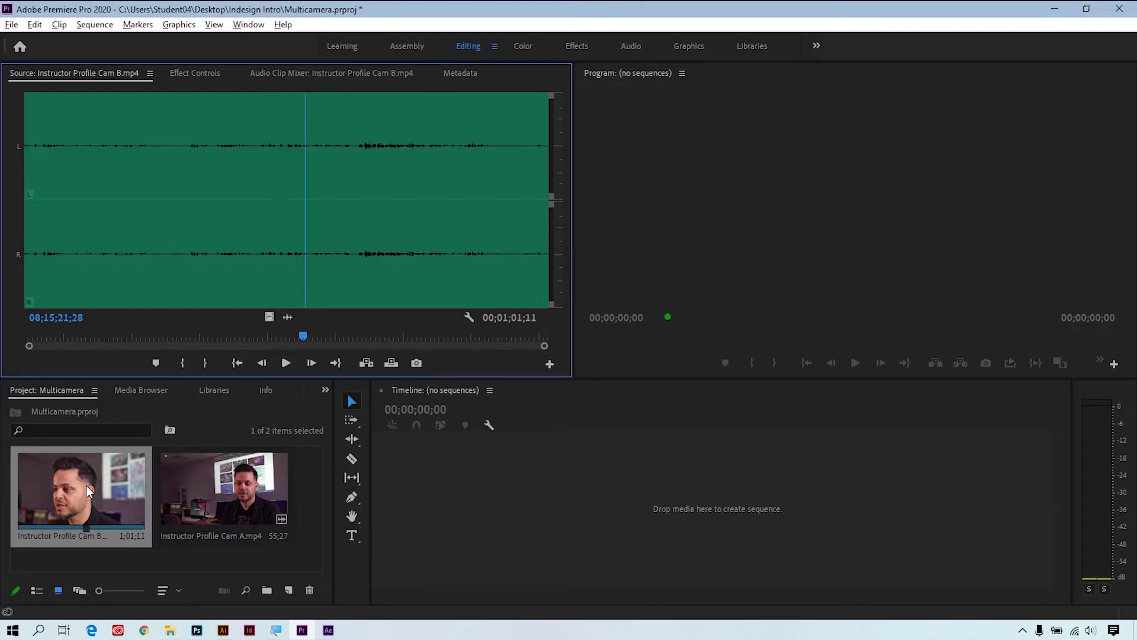
Step: Compare Cam B's picture with its faint audio waveform, then create a new sequence from Cam B
left_click(269, 317)
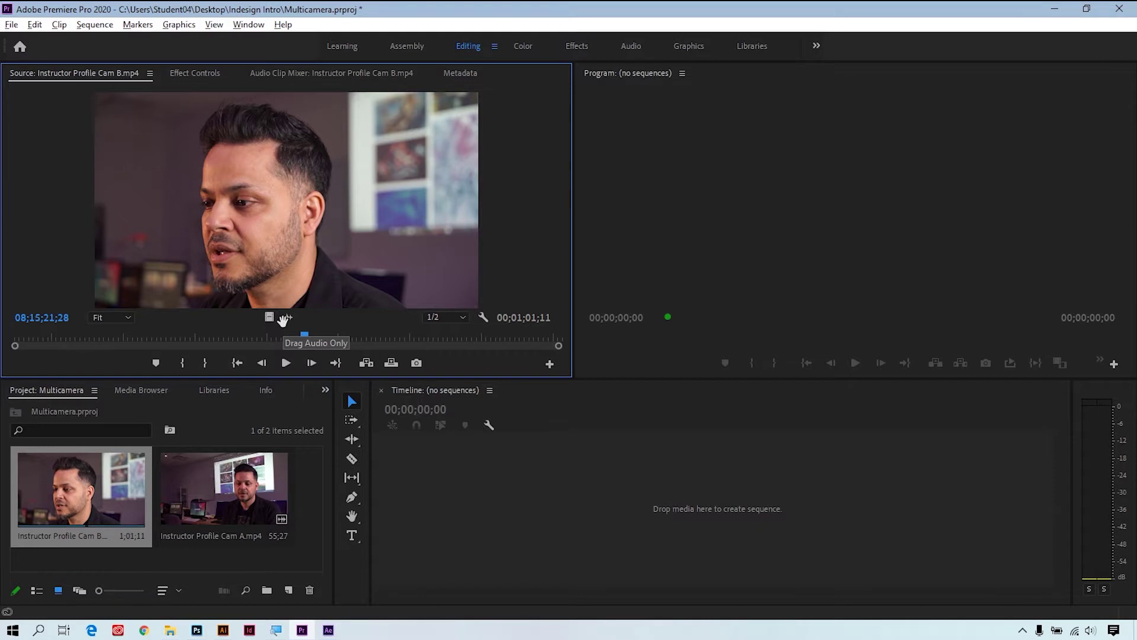
left_click(287, 318)
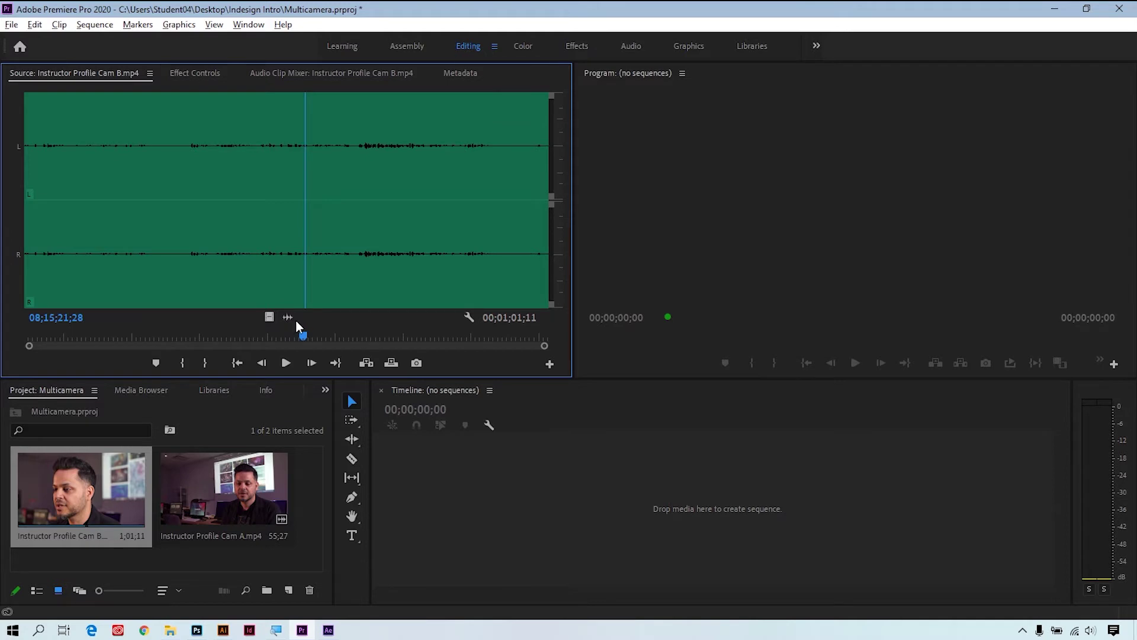
left_click(269, 317)
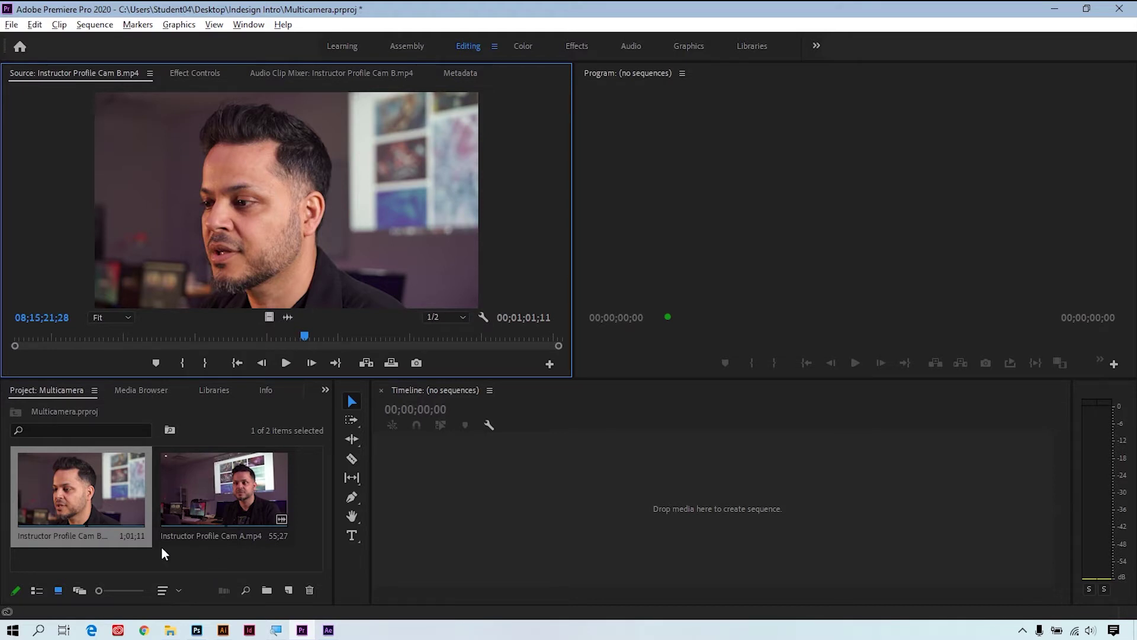
left_click(79, 485)
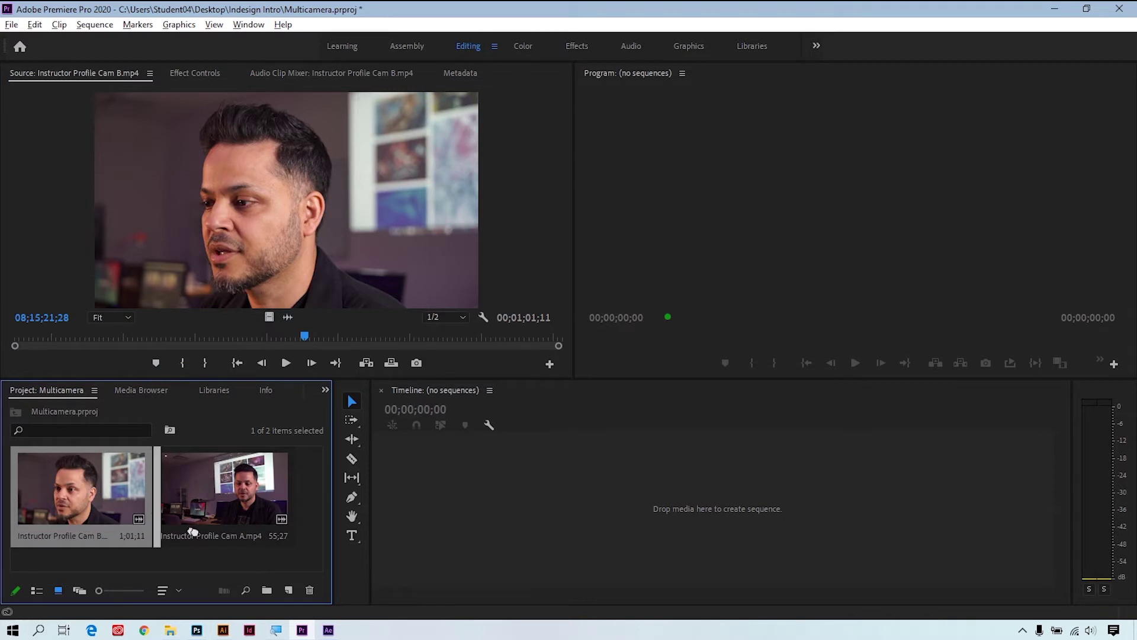
left_click_drag(287, 588, 291, 595)
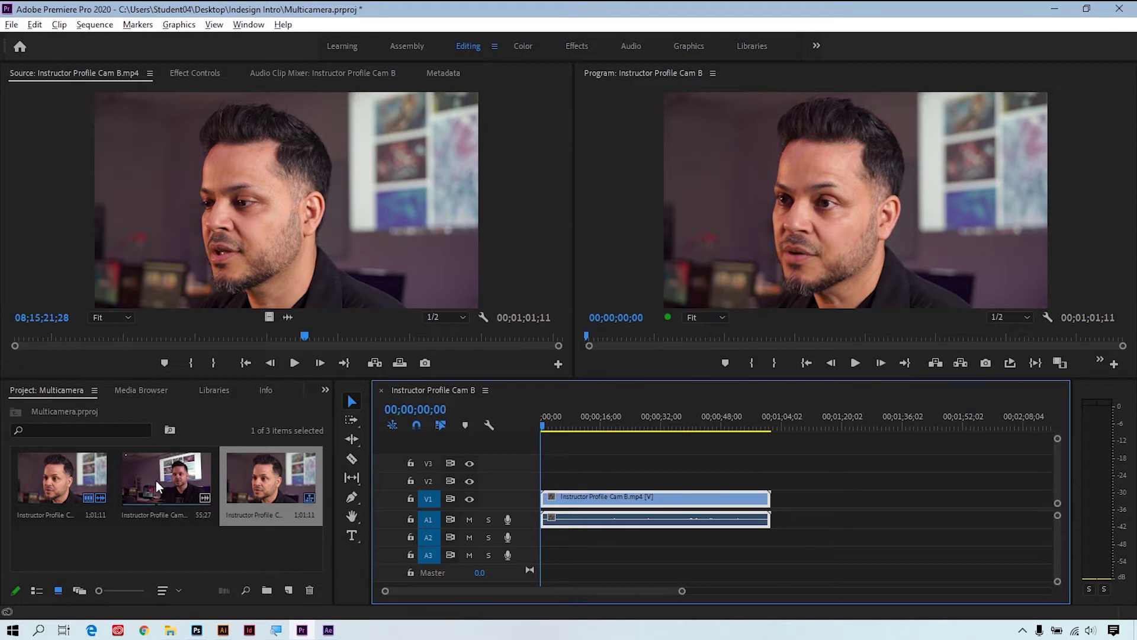
Step: Place Cam A on V2/A2 above Cam B and park the playhead at 00;00;20;05
left_click_drag(155, 481, 560, 489)
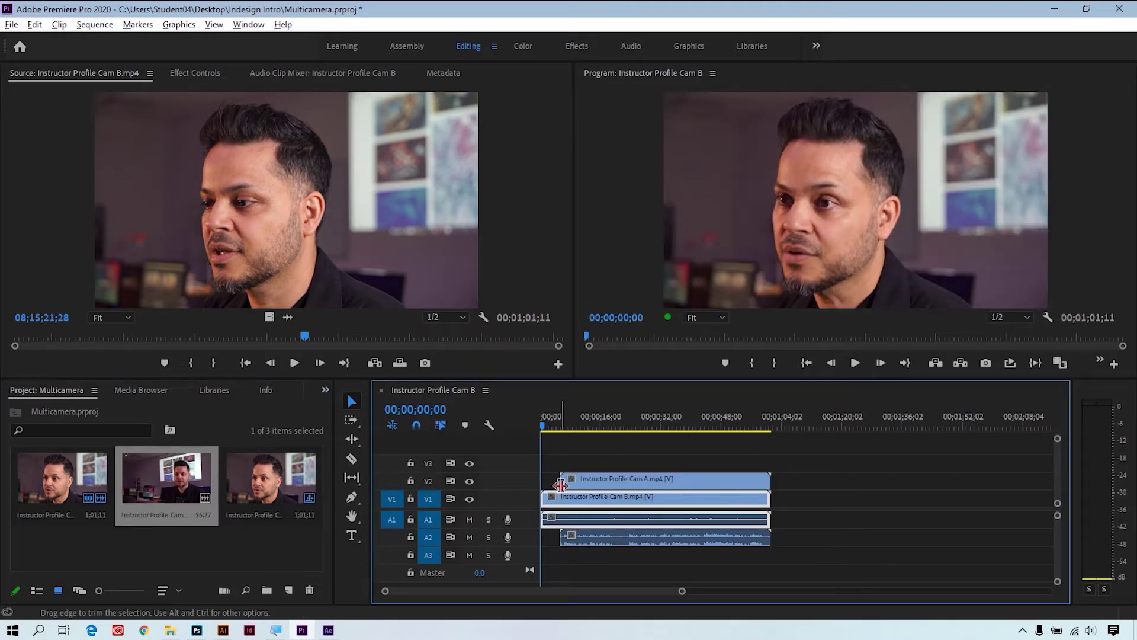
left_click(618, 421)
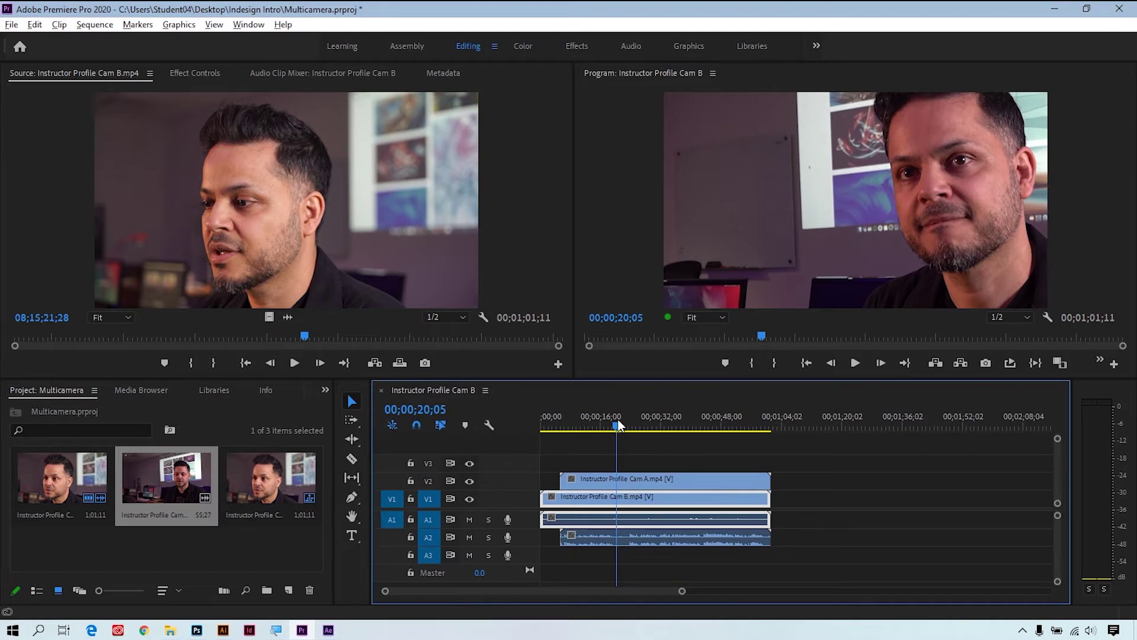
Step: Scale the Cam A clip on V2 to 63% and shift it up and left in the frame
left_click(625, 478)
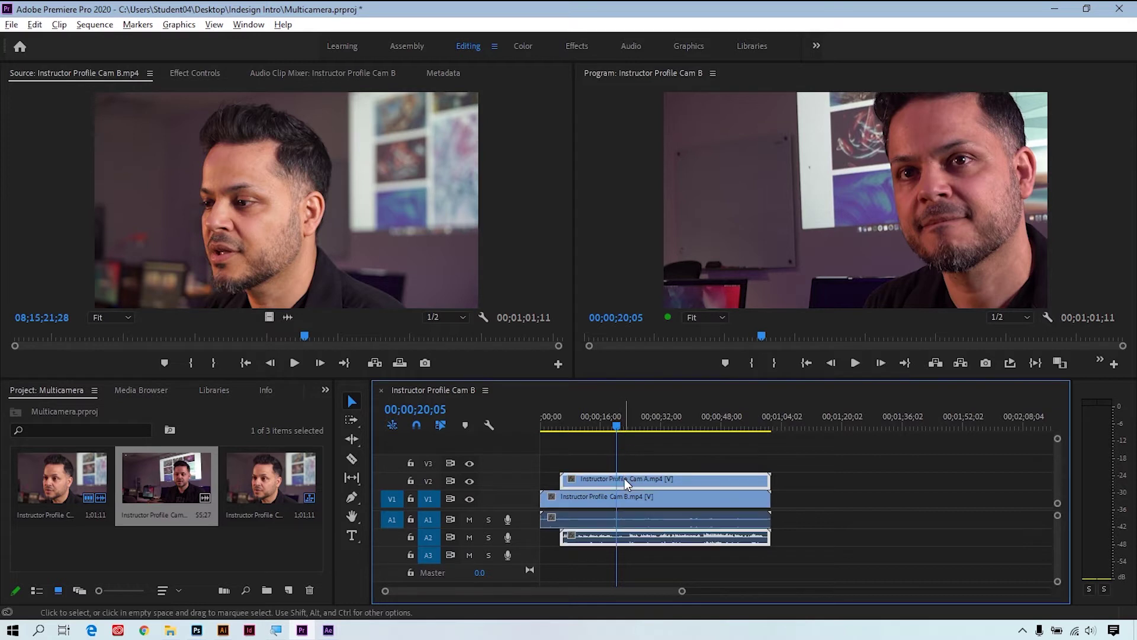
left_click(206, 75)
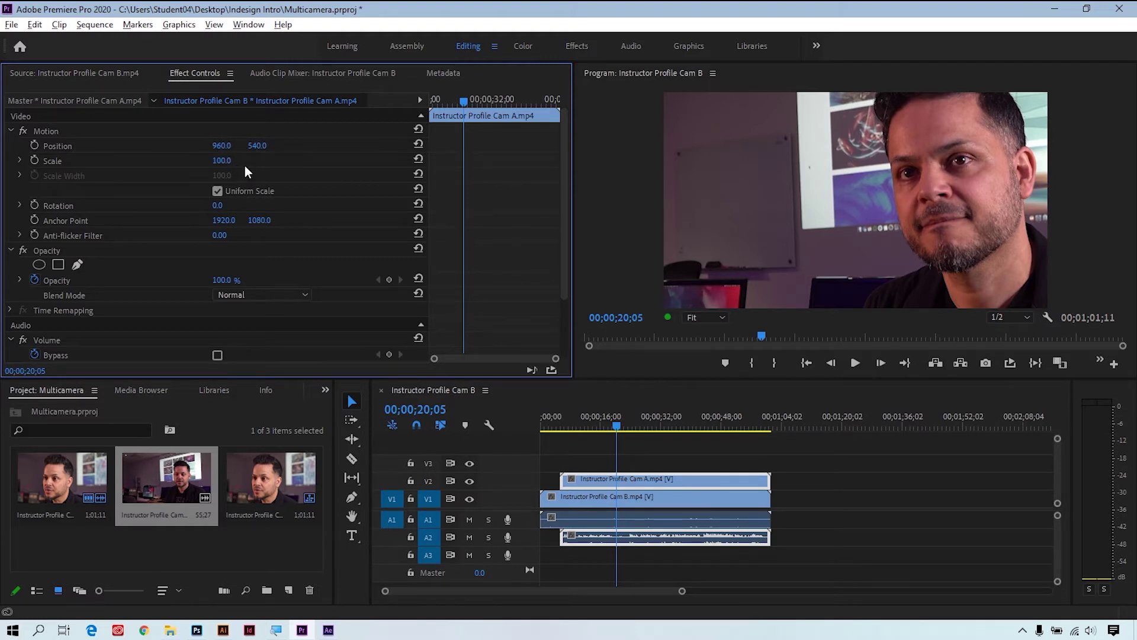
left_click_drag(221, 160, 200, 160)
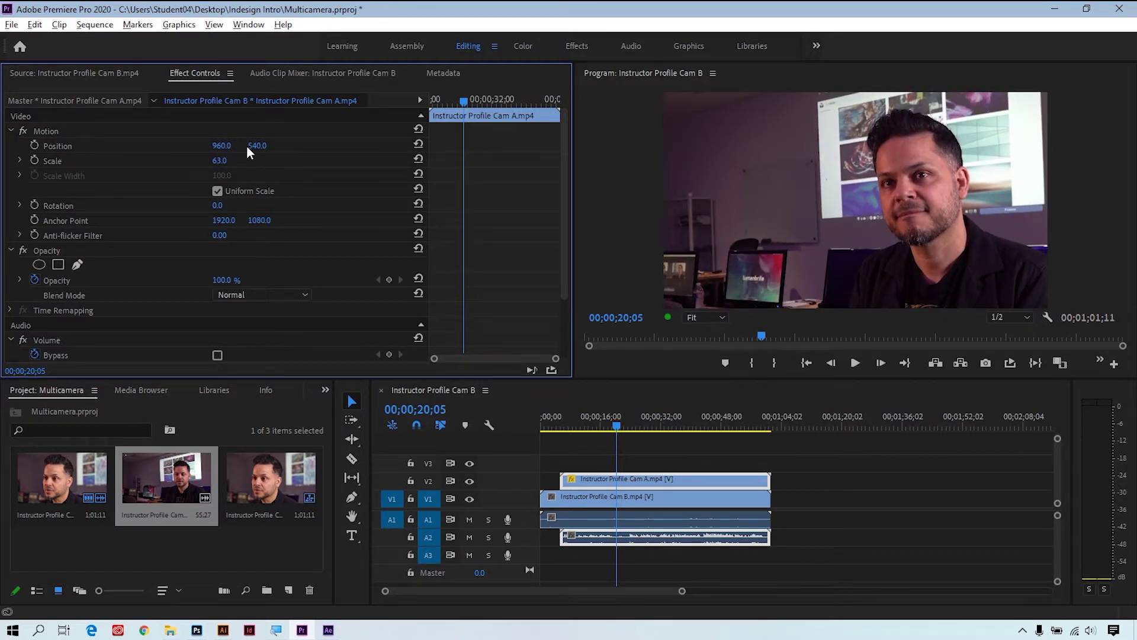
left_click(706, 163)
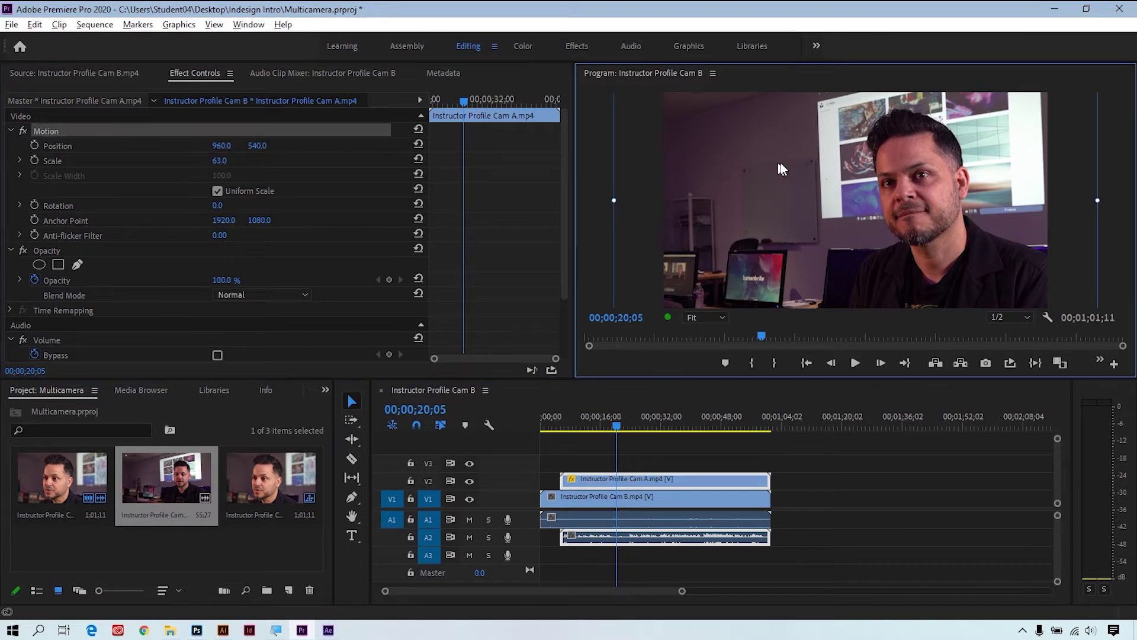
mouse_move(781, 162)
left_mouse_down()
mouse_move(772, 144)
mouse_move(777, 158)
left_mouse_up()
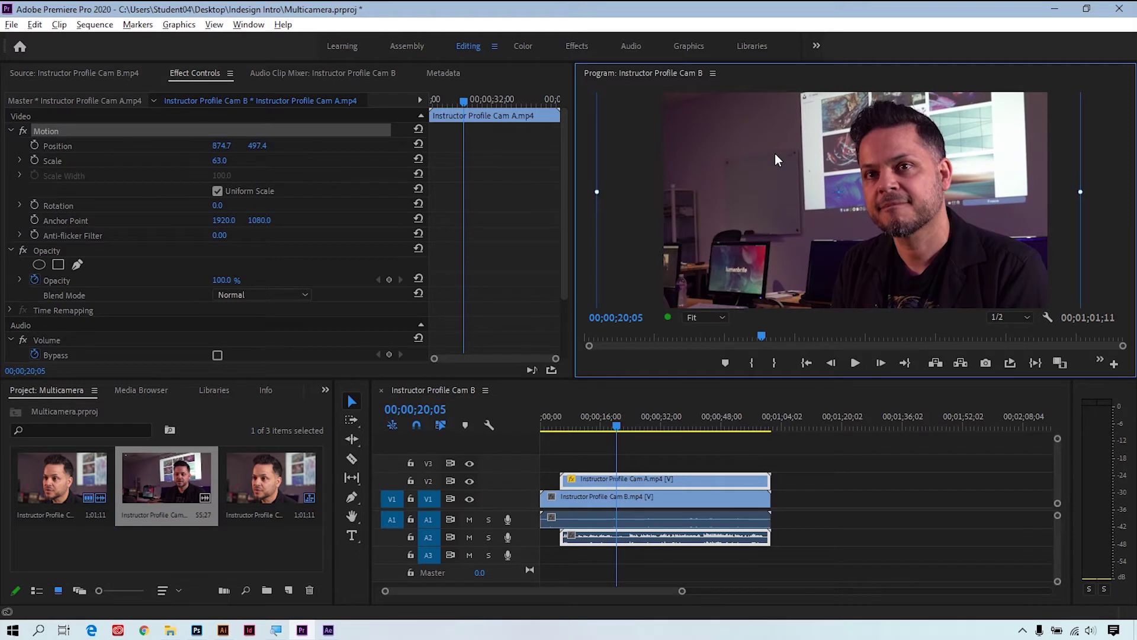
left_click(823, 488)
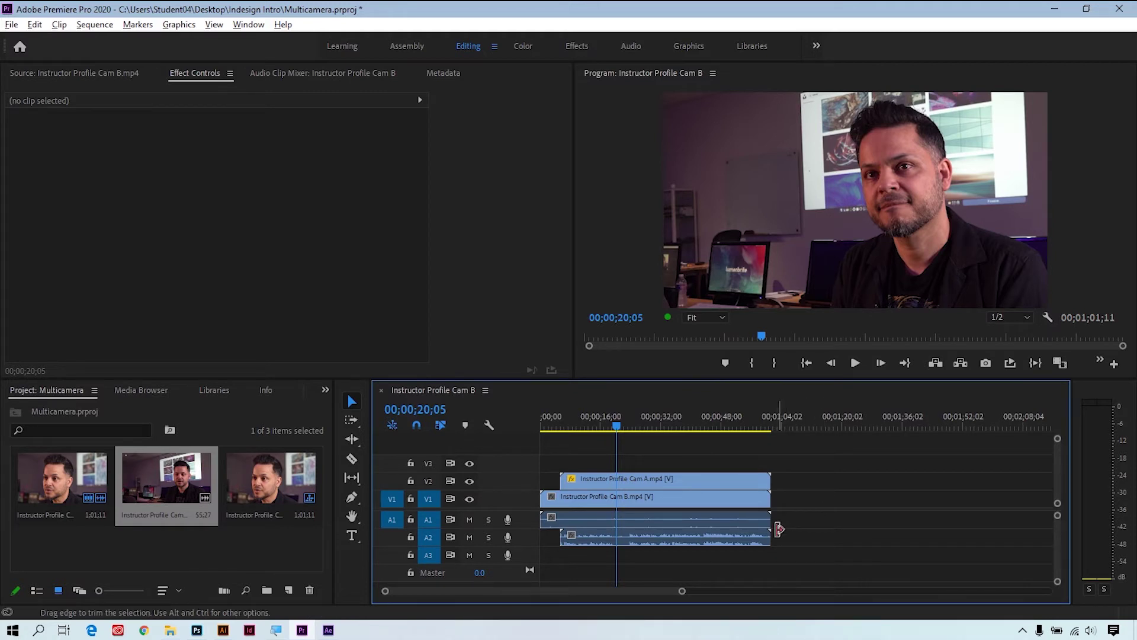
Step: Select the Cam A audio clip on A2 and bring up the Effects panel
left_click(627, 535)
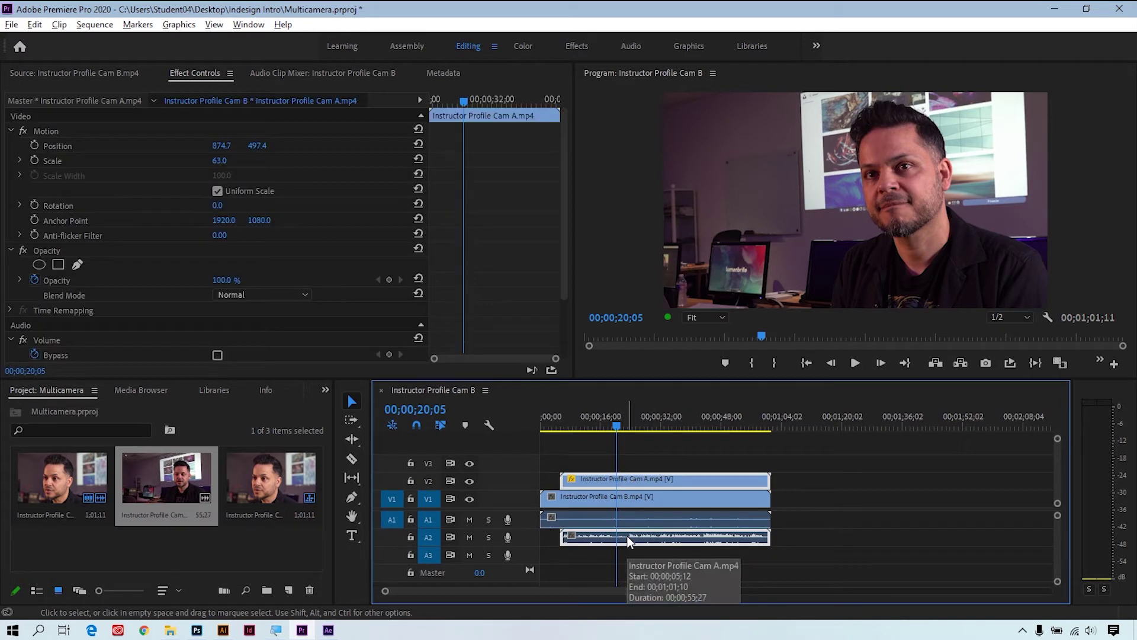
left_click(326, 389)
left_click(346, 469)
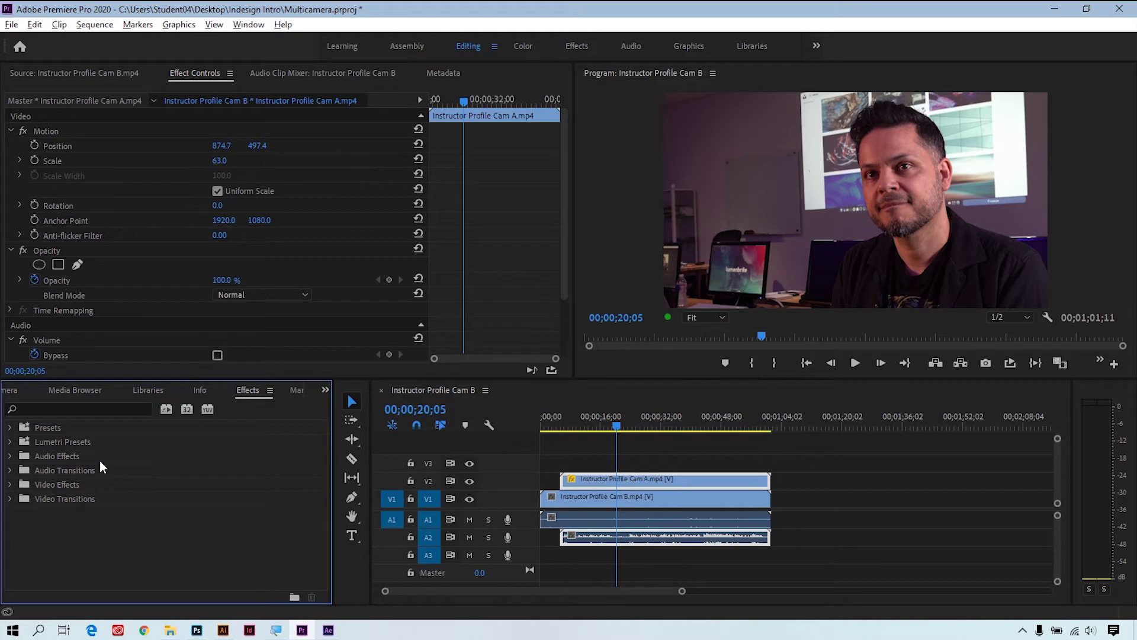
Step: Apply Audio Effects > Special > Fill Left with Right to the A2 clip, then select all four clips
left_click(9, 457)
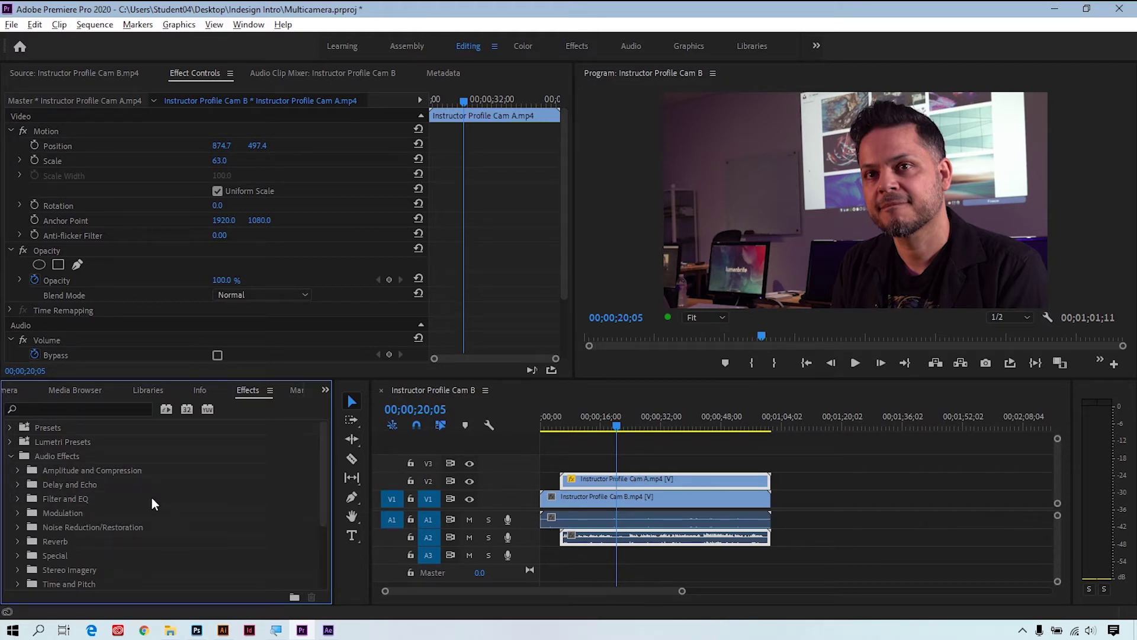
scroll(156, 493, "down", 1)
scroll(157, 500, "down", 1)
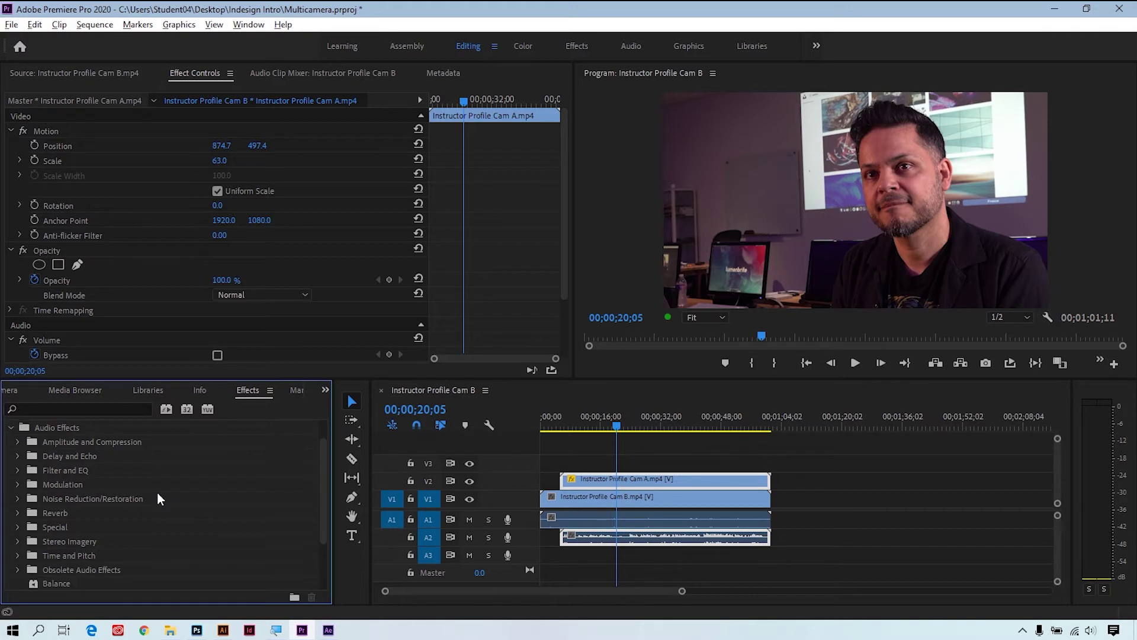
left_click(16, 527)
scroll(178, 498, "down", 3)
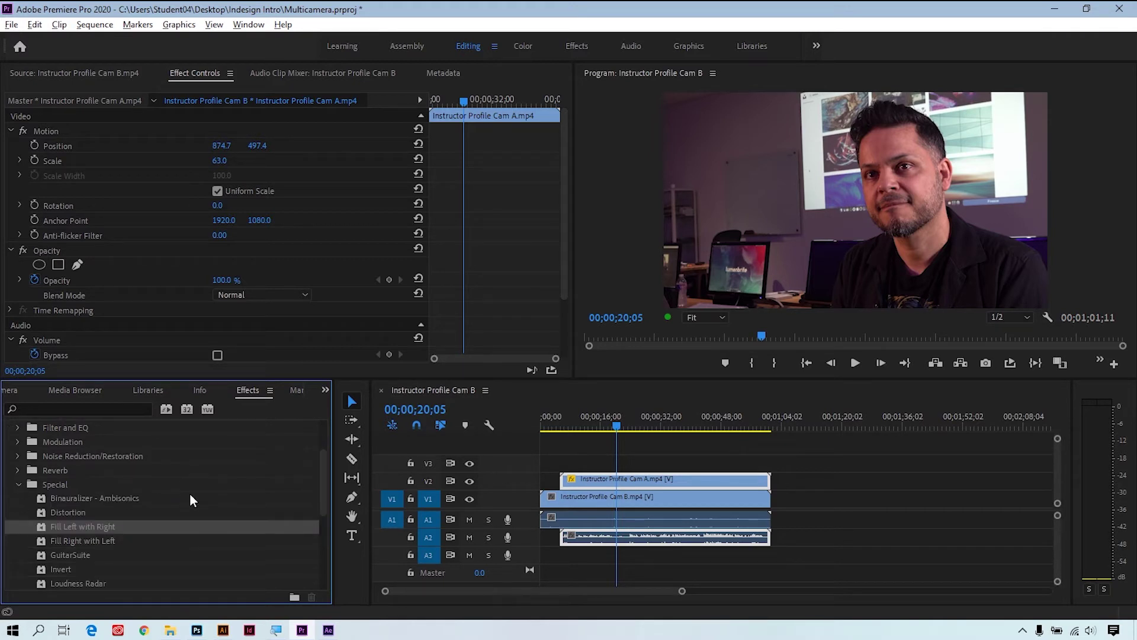
scroll(190, 495, "down", 2)
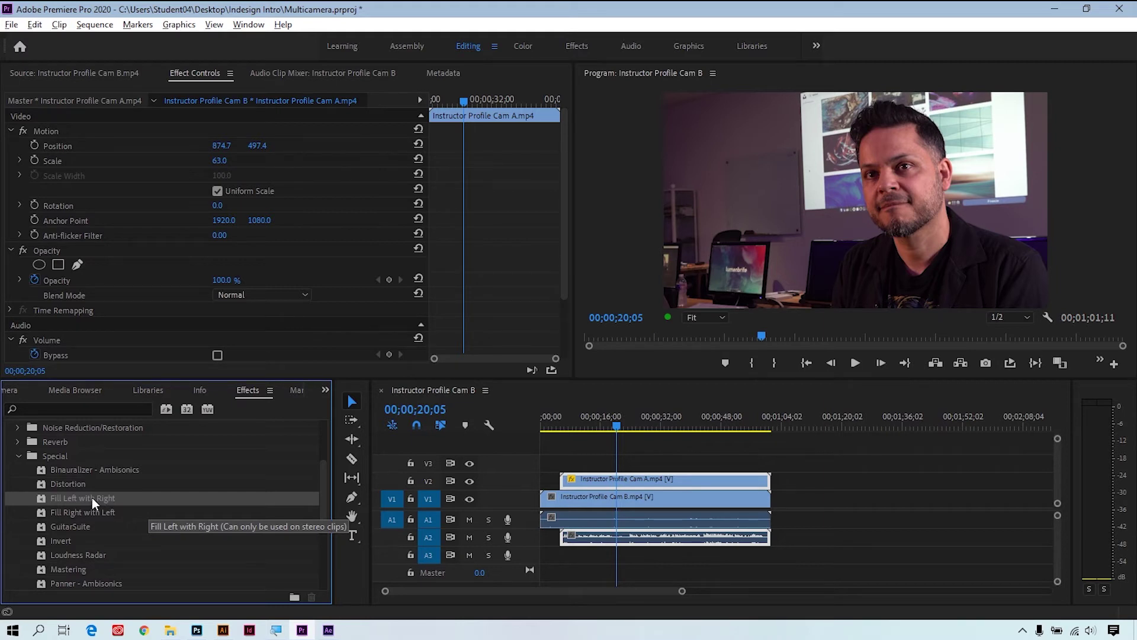
left_click_drag(91, 498, 647, 539)
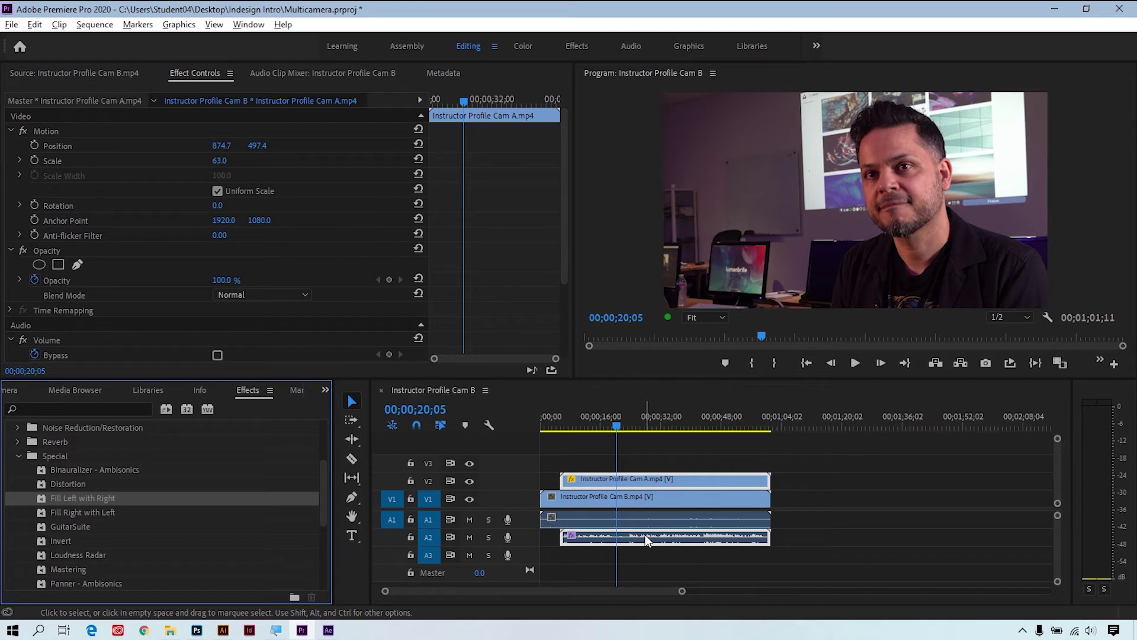
left_click_drag(793, 460, 697, 542)
Step: Synchronize the selected clips using Audio as the sync point and drag them toward the timeline start
right_click(697, 486)
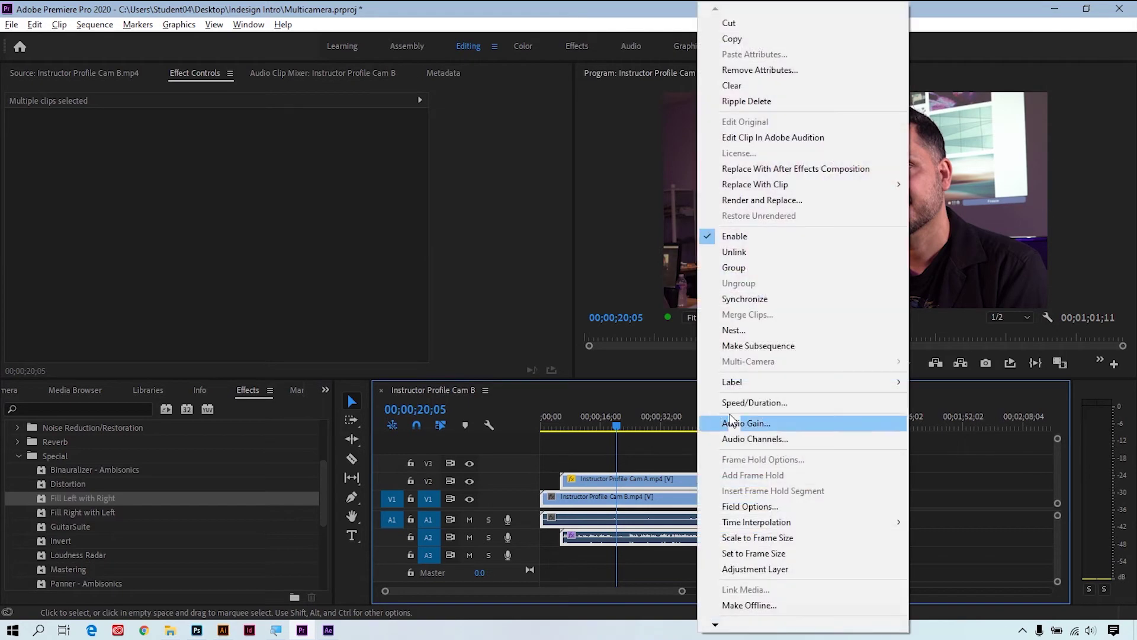
left_click(745, 299)
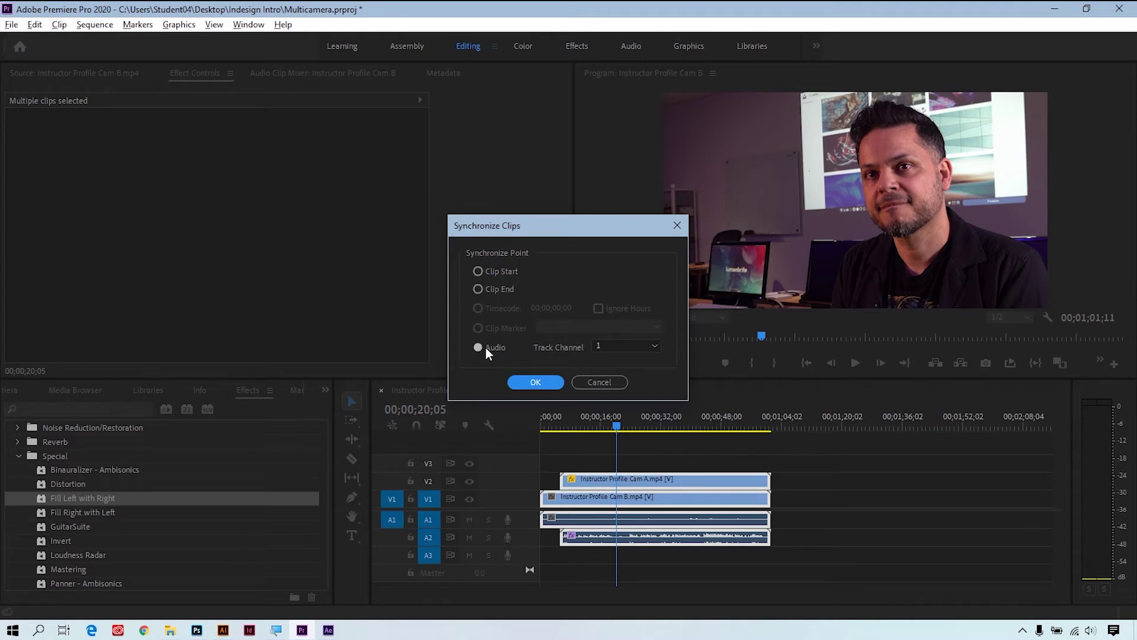
left_click(531, 382)
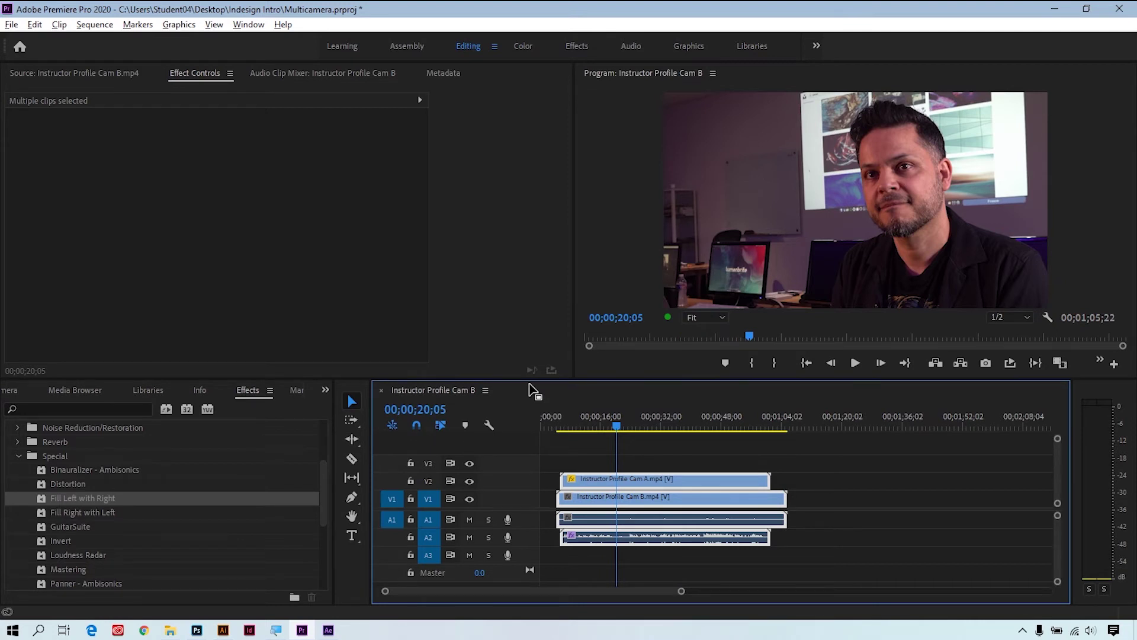
left_click_drag(681, 480, 649, 482)
Step: Drop the synced clips at the timeline start and delete the Cam B audio clip on A1
left_click(650, 457)
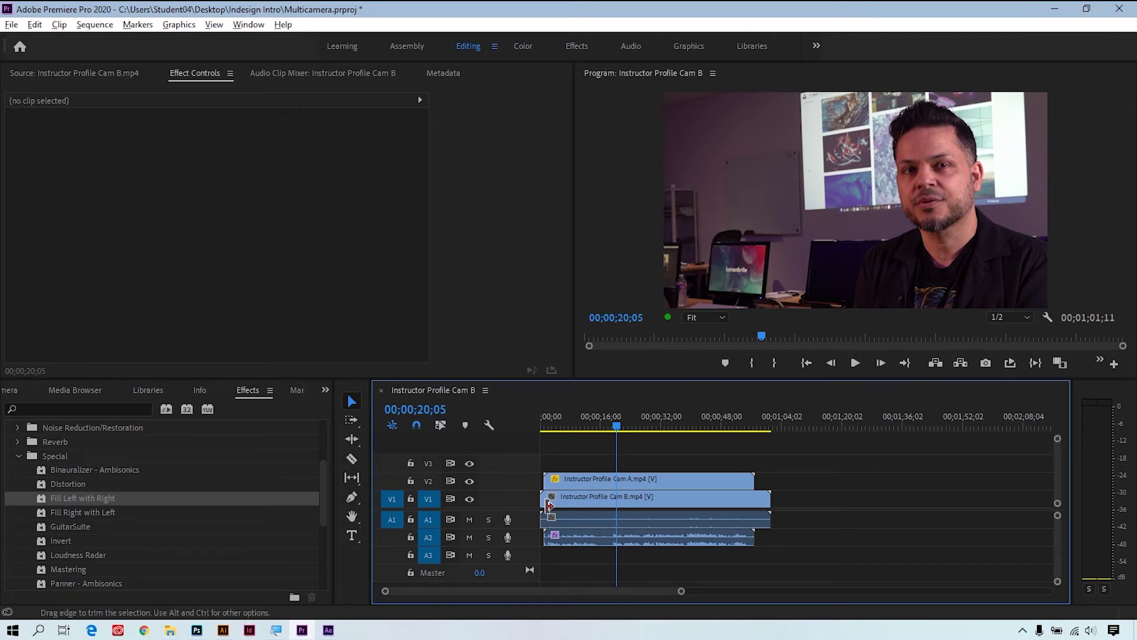
left_click(584, 520)
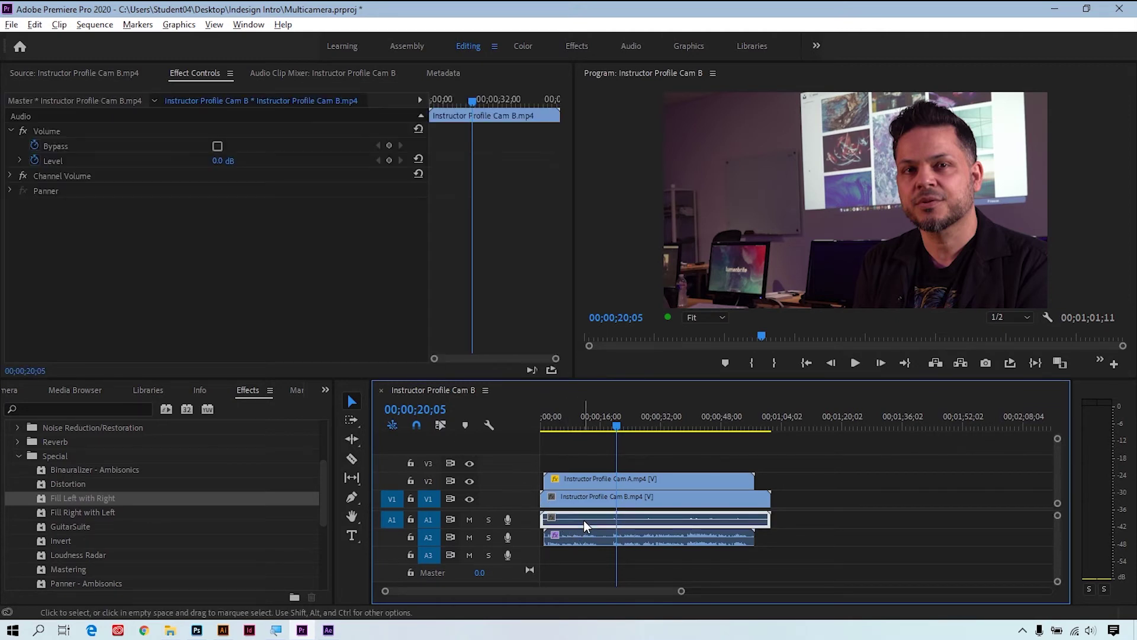
key("Delete")
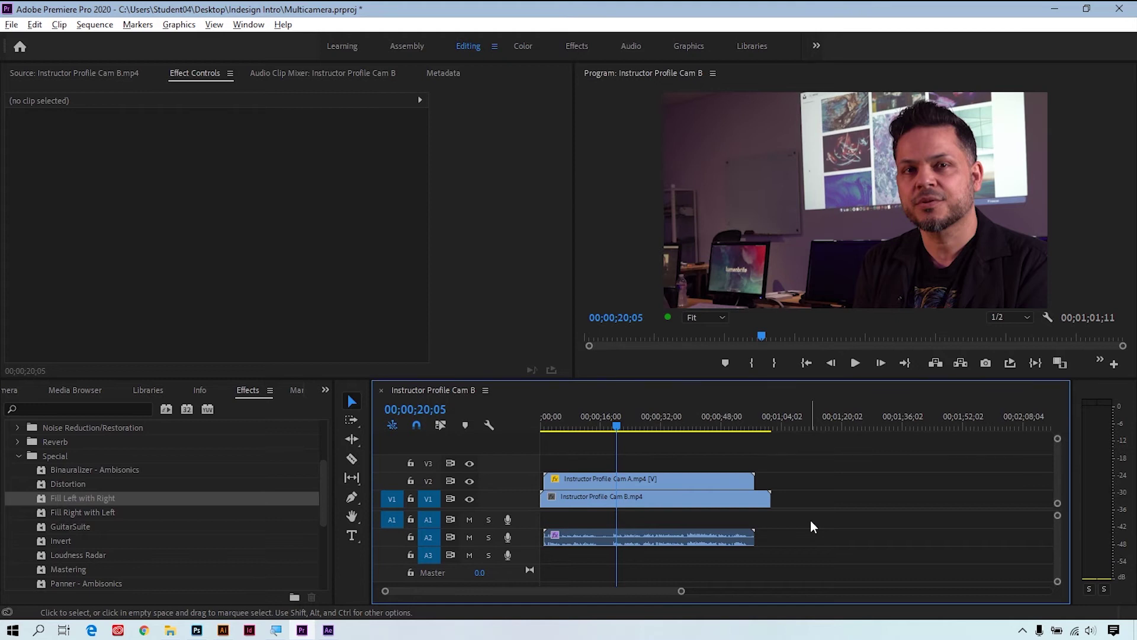
left_click(328, 391)
Step: Rename the Instructor Profile Cam B sequence to 'Multicam Source SEQ' and nest it in a new sequence
left_click(360, 410)
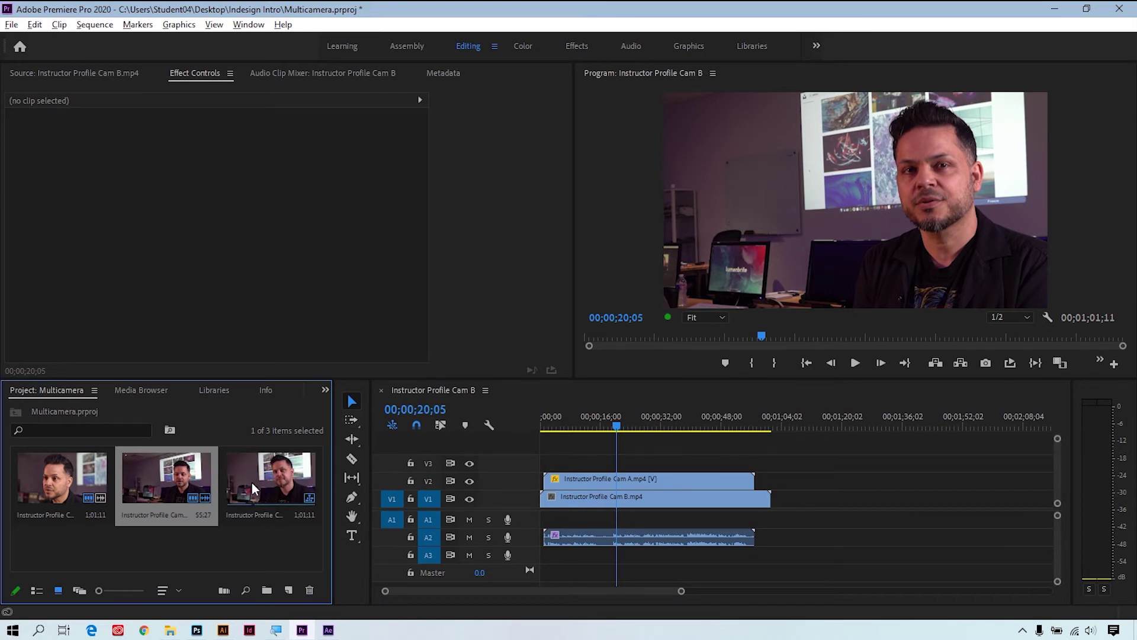
left_click(249, 514)
left_click(249, 513)
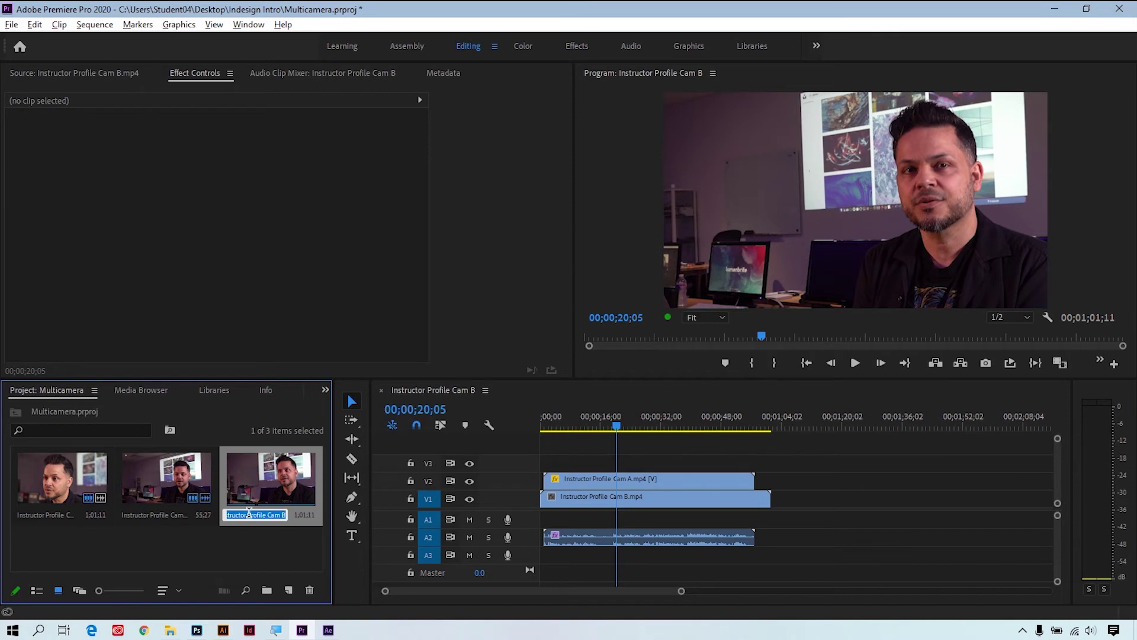
type("Multicam Source SEQ")
key("Return")
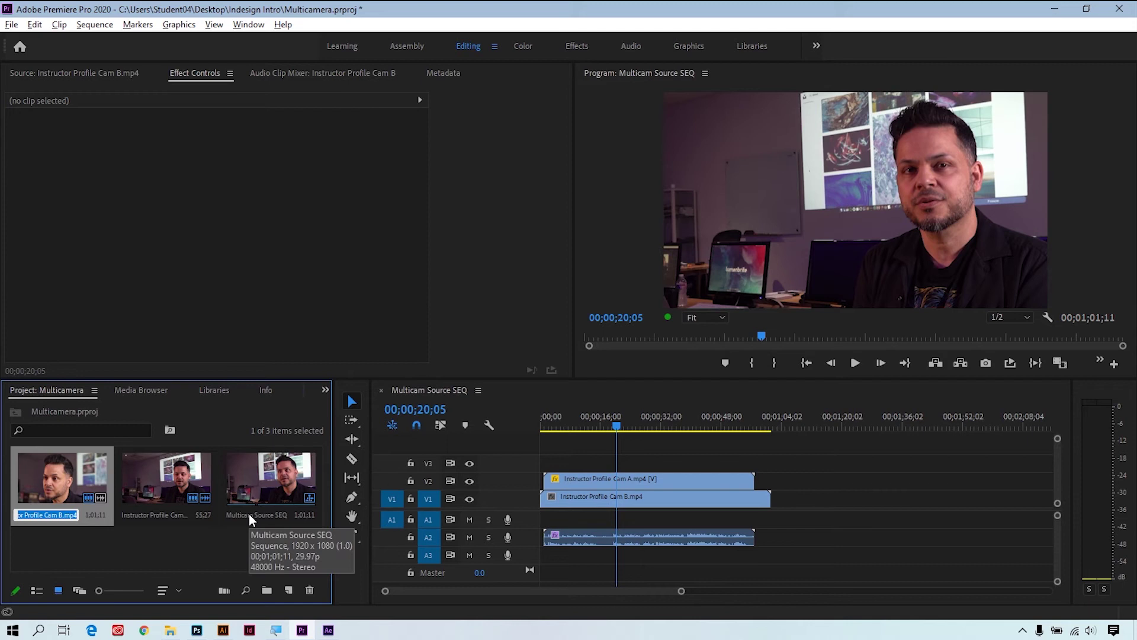
left_click(280, 486)
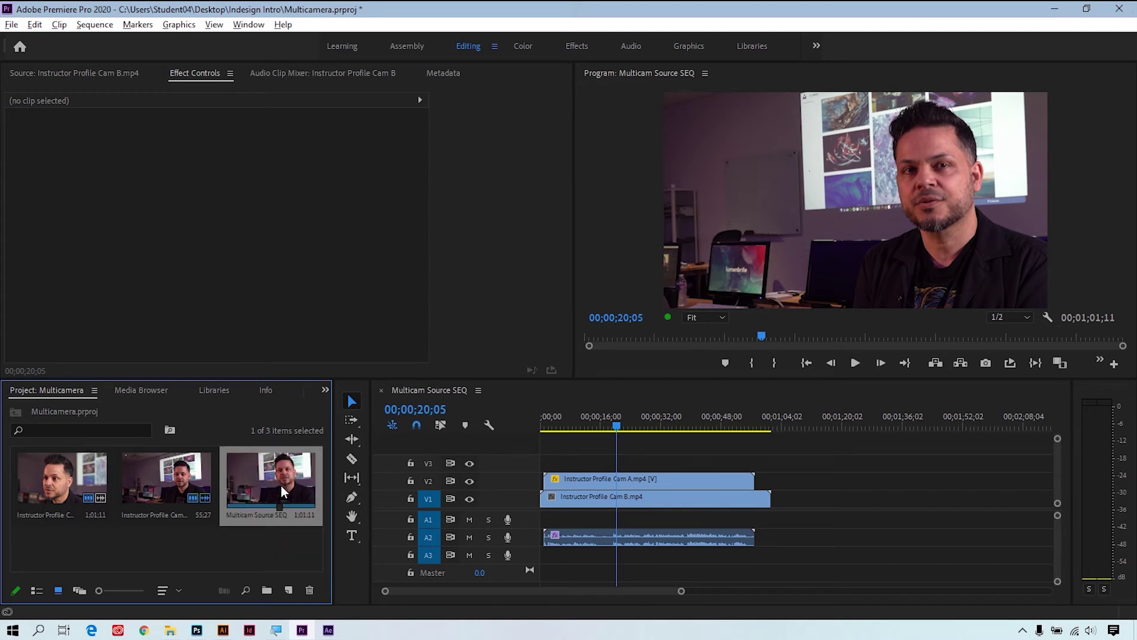
left_click_drag(276, 498, 289, 590)
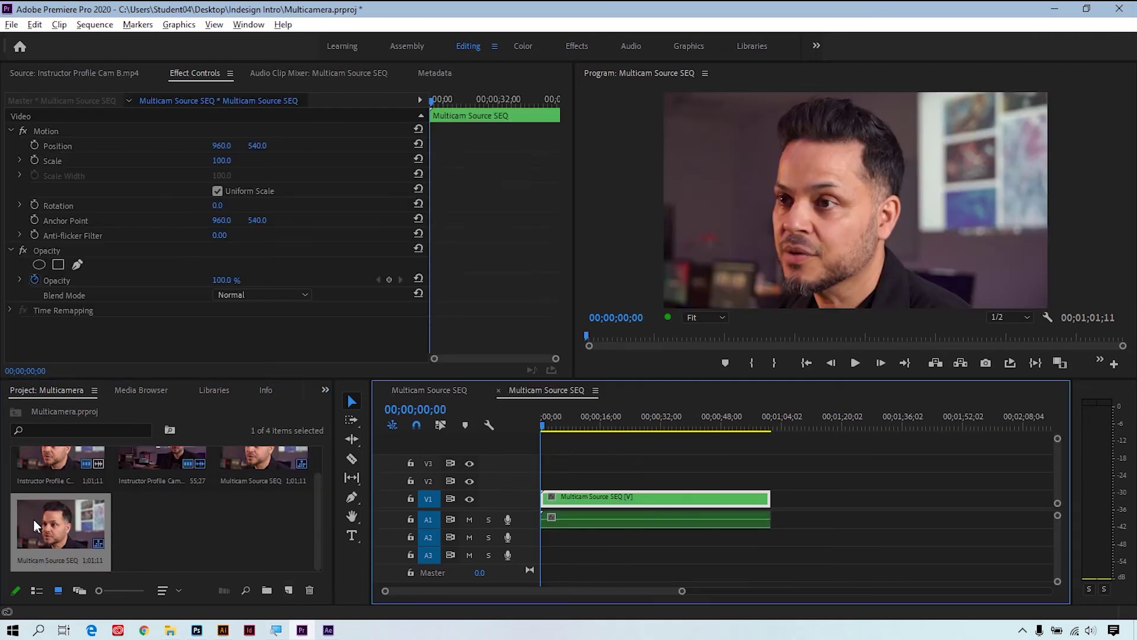
Step: Rename the new nesting sequence to 'Roman Interview'
left_click(56, 559)
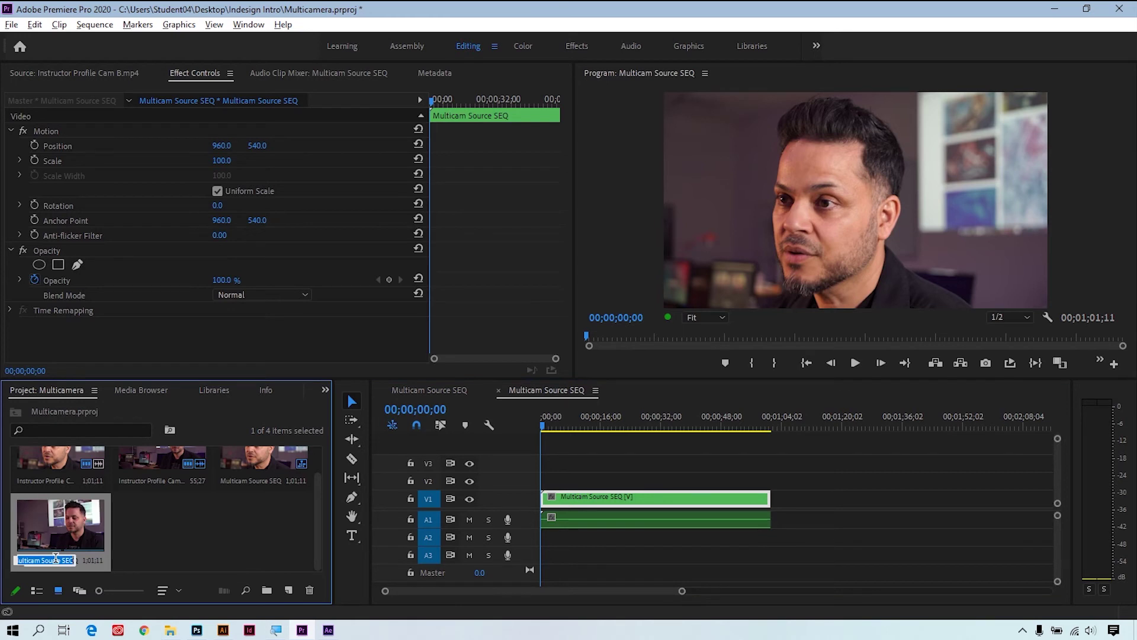
type("Roman Interview")
key("Tab")
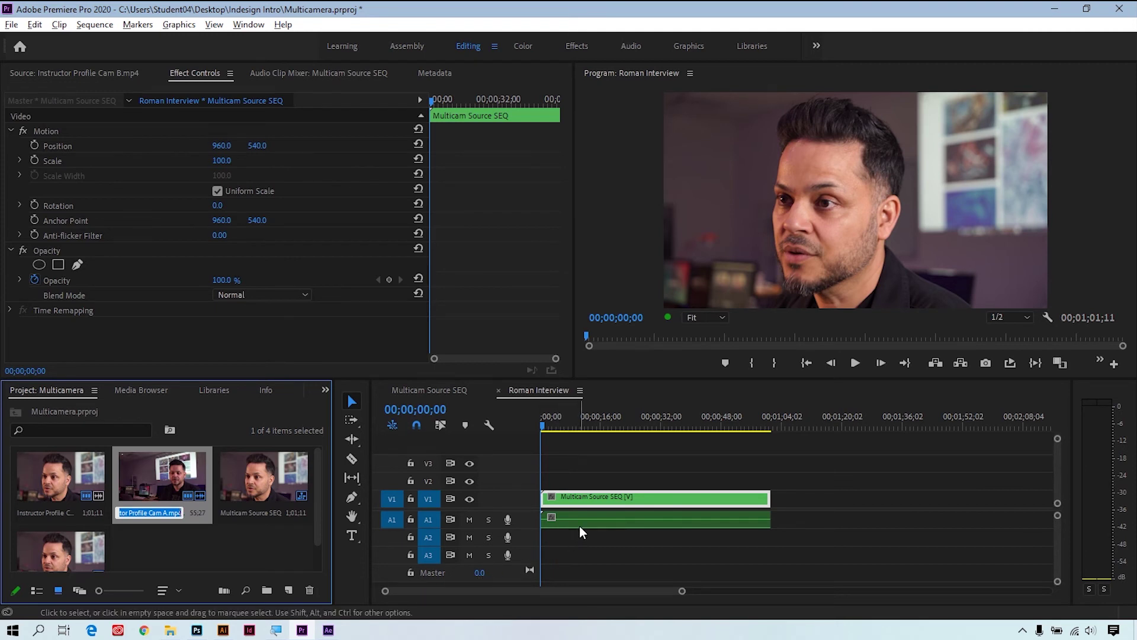
left_click(600, 499)
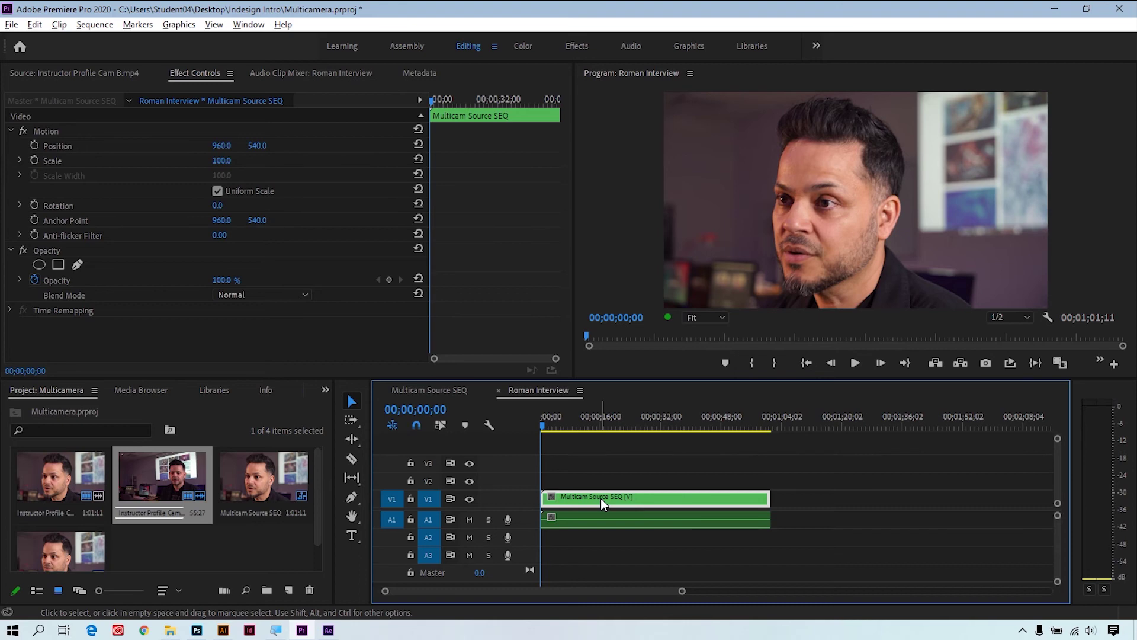
Step: Enable Multi-Camera on the nested Multicam Source SEQ clip in the Roman Interview timeline
right_click(718, 496)
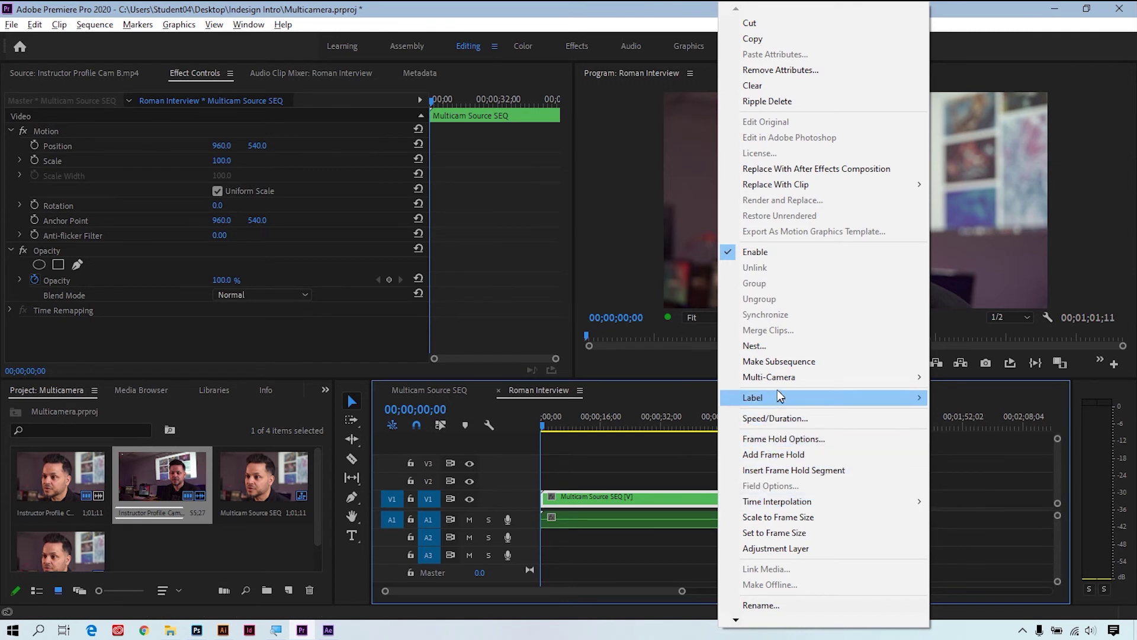
mouse_move(782, 378)
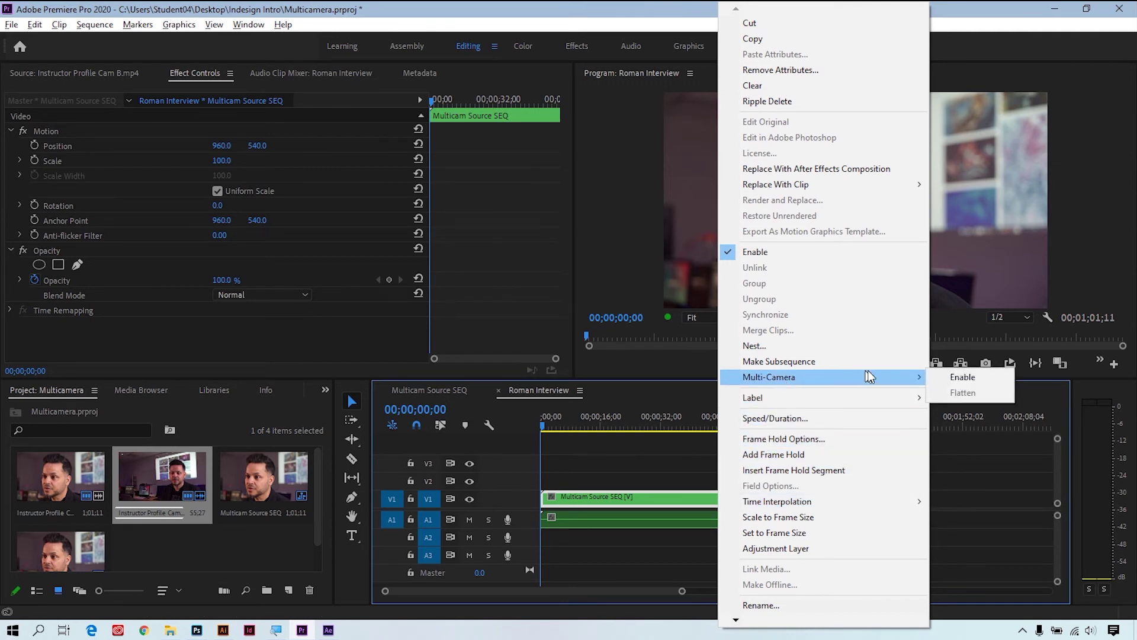
left_click(963, 377)
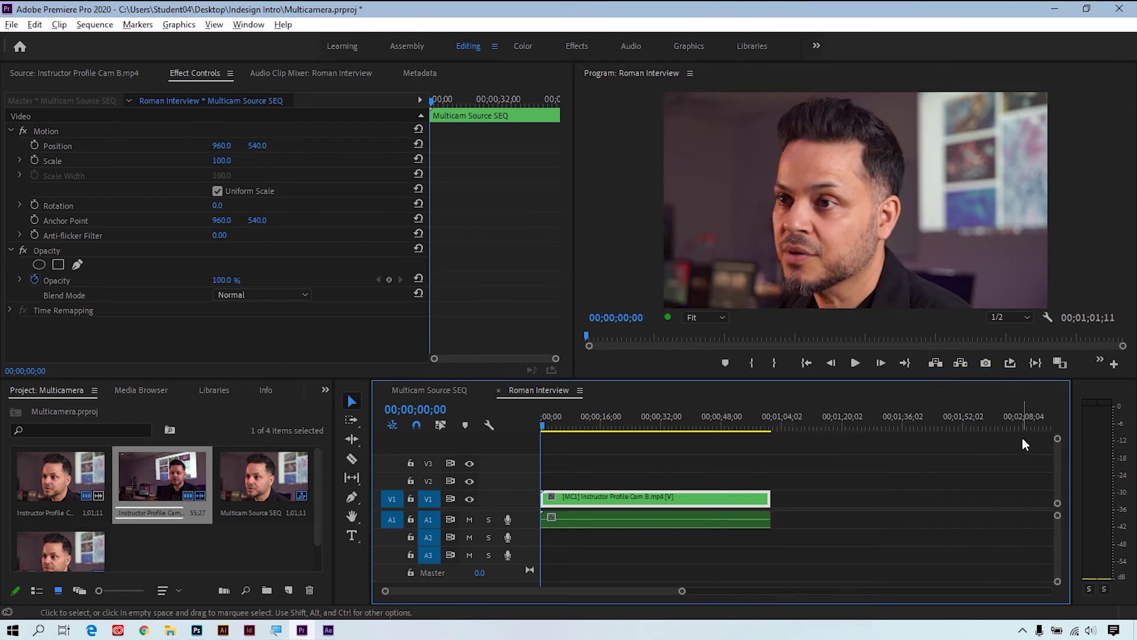
left_click(1112, 365)
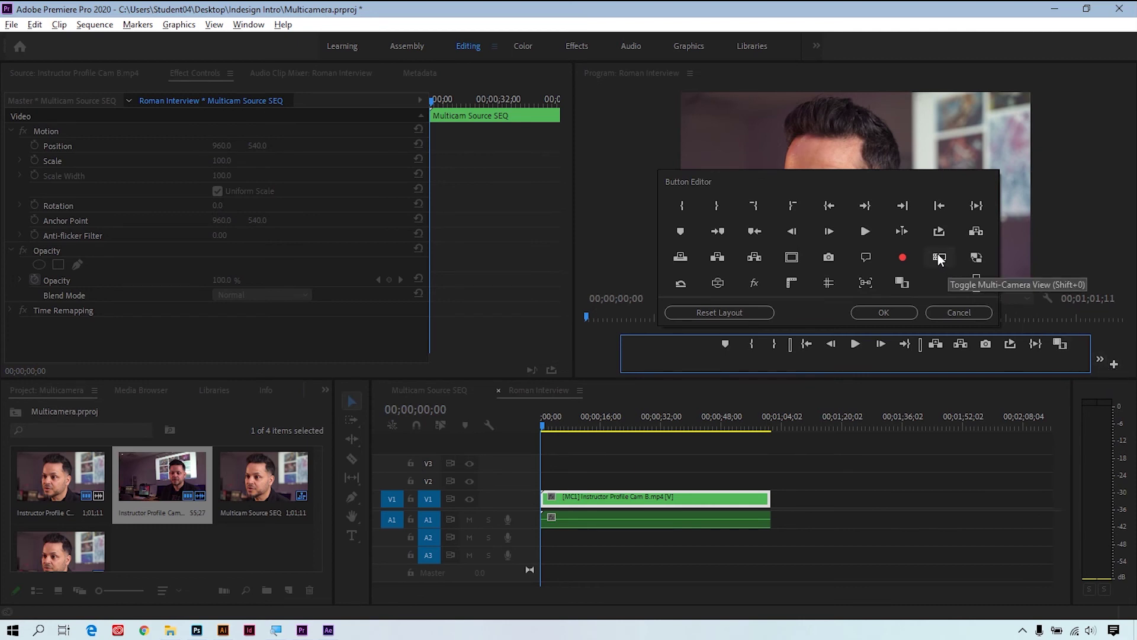
Step: Add the Toggle Multi-Camera View button to the Program Monitor and switch it on
left_click_drag(939, 259, 1007, 347)
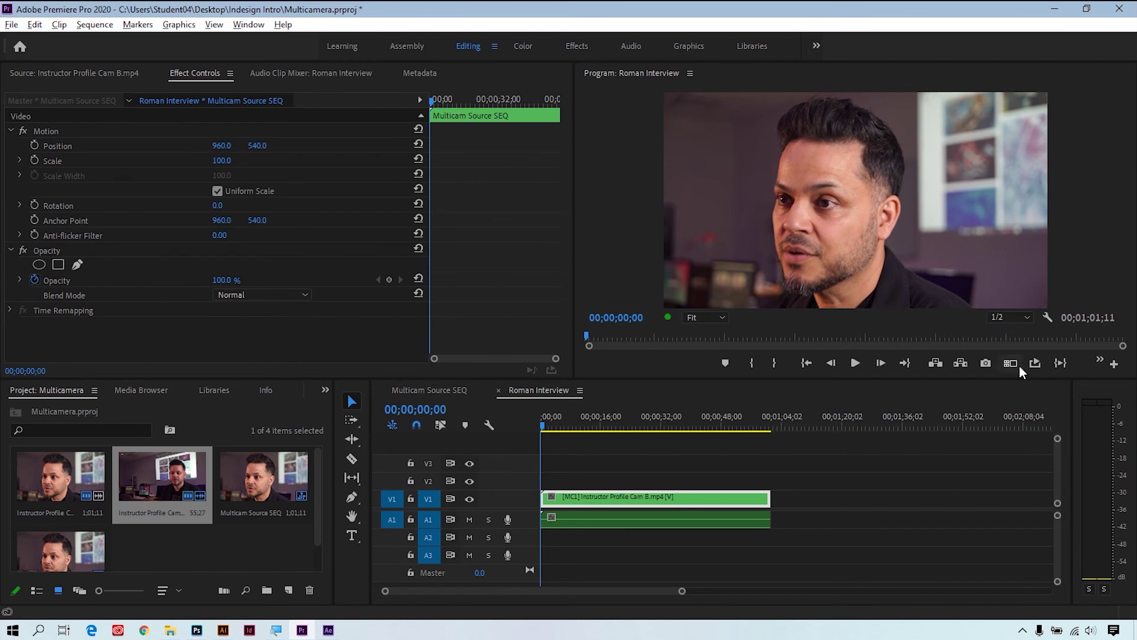
left_click(1010, 362)
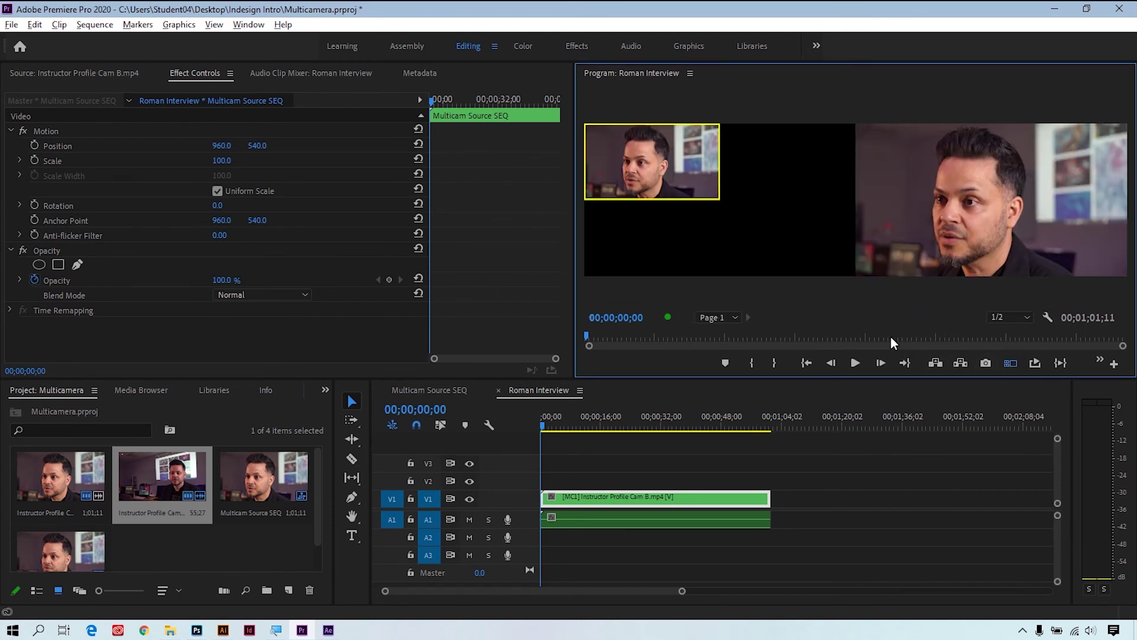
Step: Play from 00;00;17;27, cutting live to camera 2, camera 1, then camera 2, and stop
left_click(609, 416)
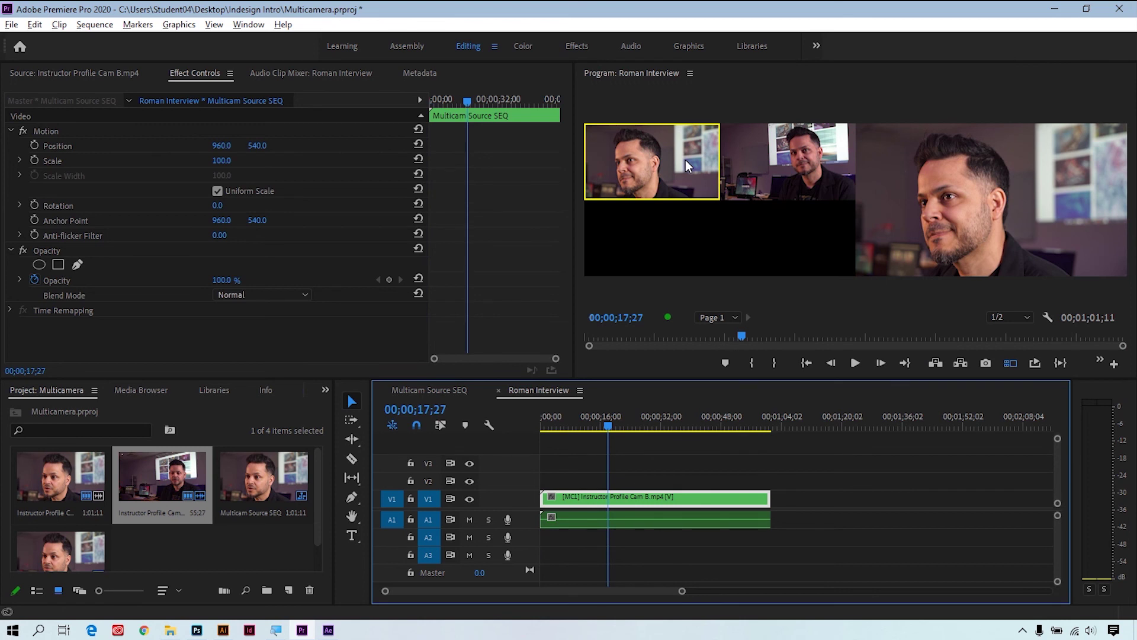
left_click(855, 362)
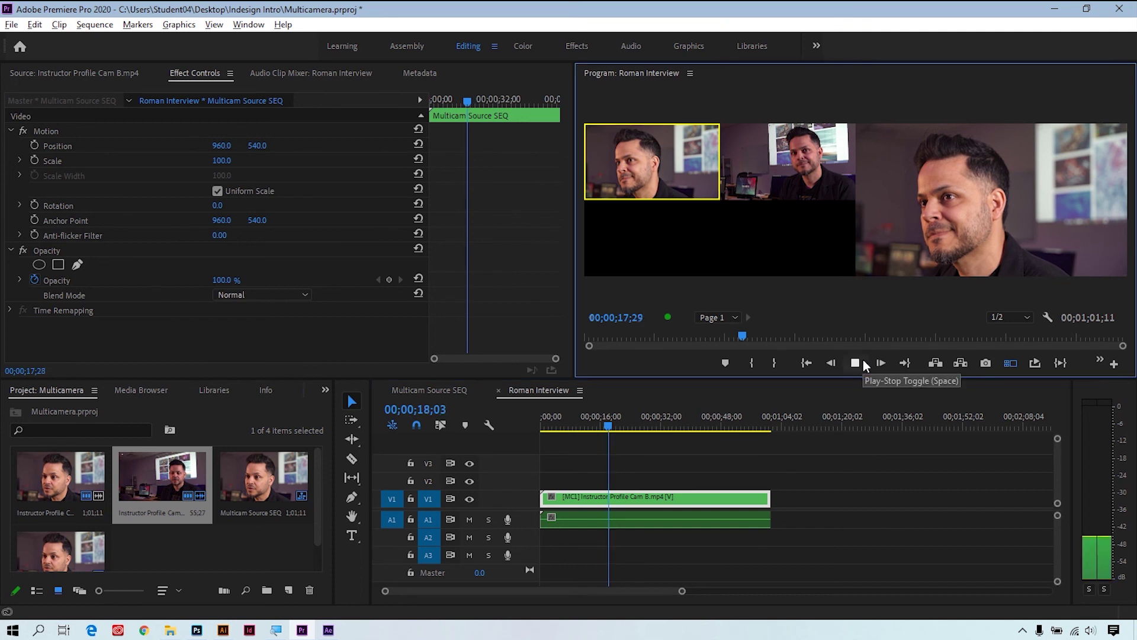
left_click(788, 172)
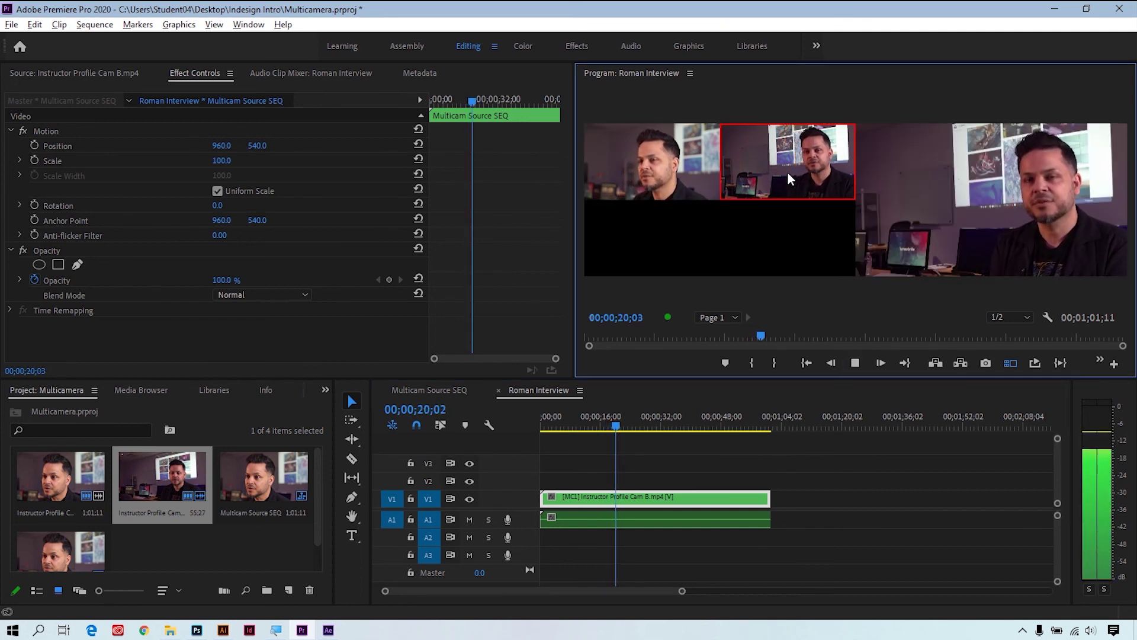
left_click(656, 171)
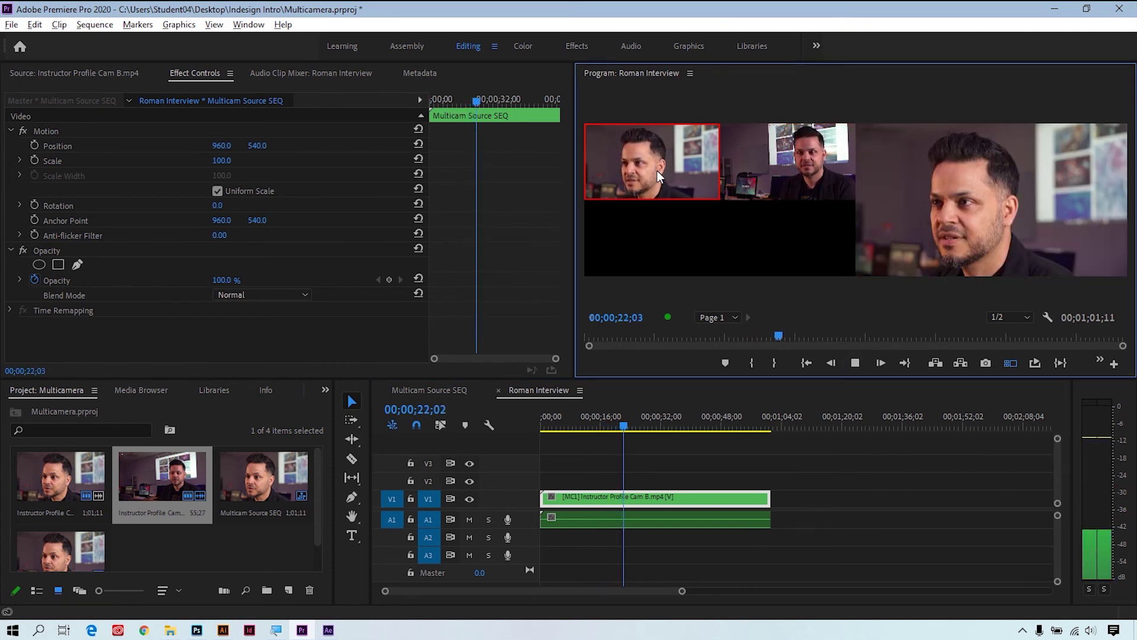
left_click(766, 162)
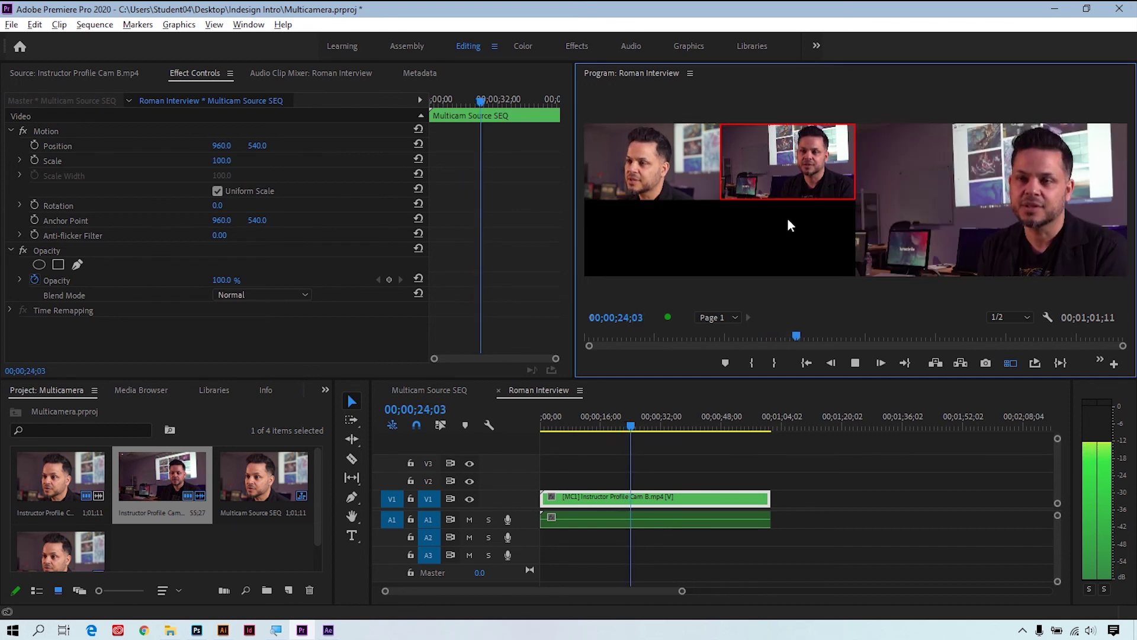
left_click(855, 363)
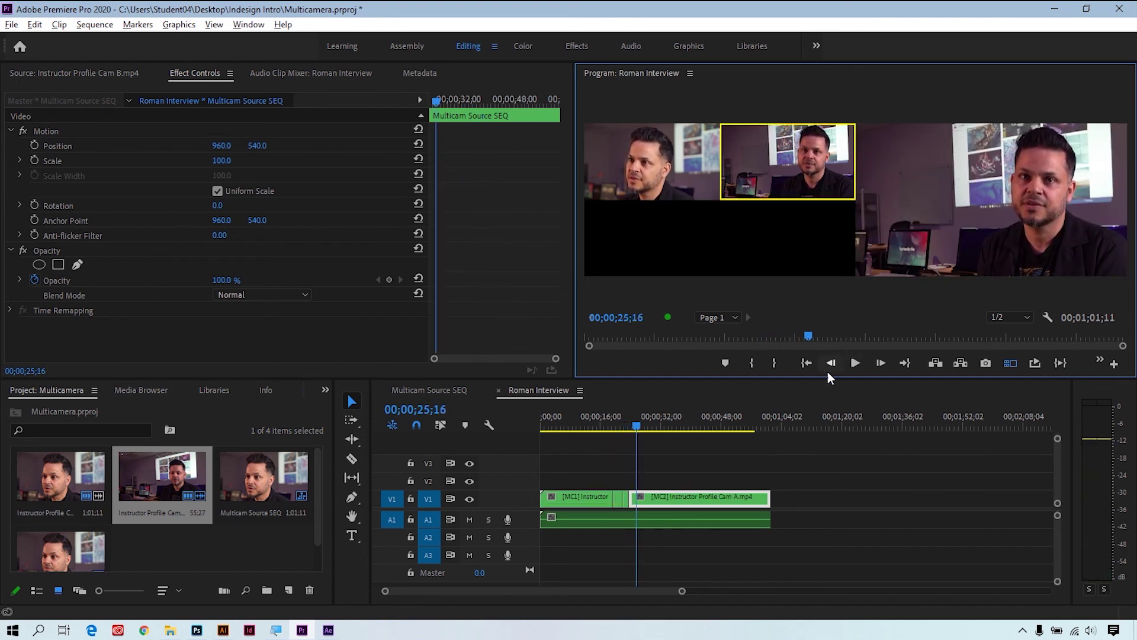